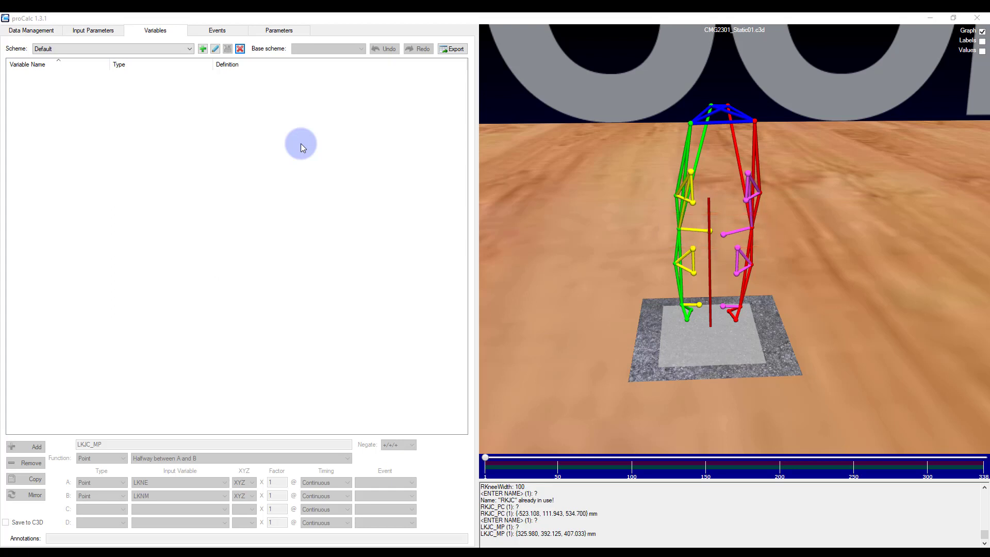
Create a new variable scheme named Midpoint.
click(203, 49)
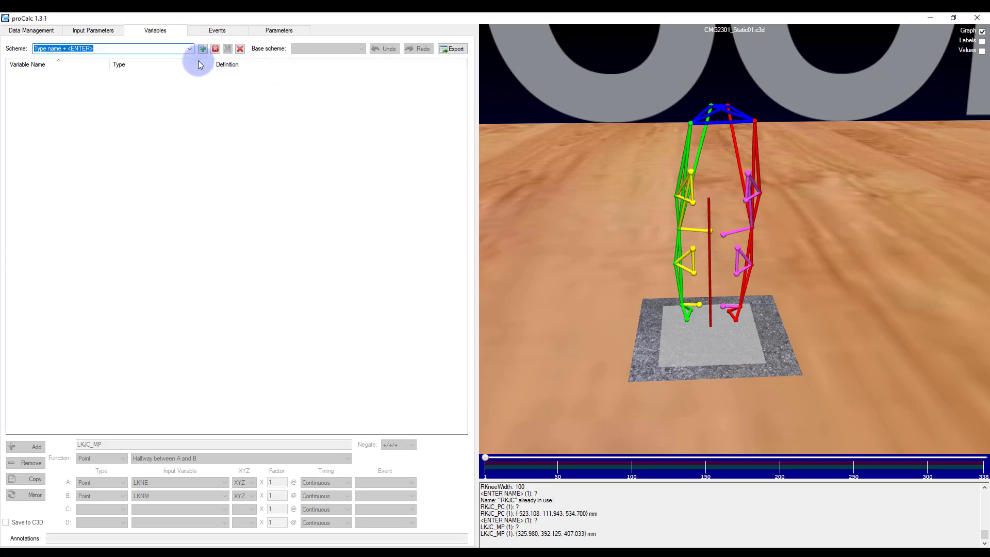
text(Midpoint)
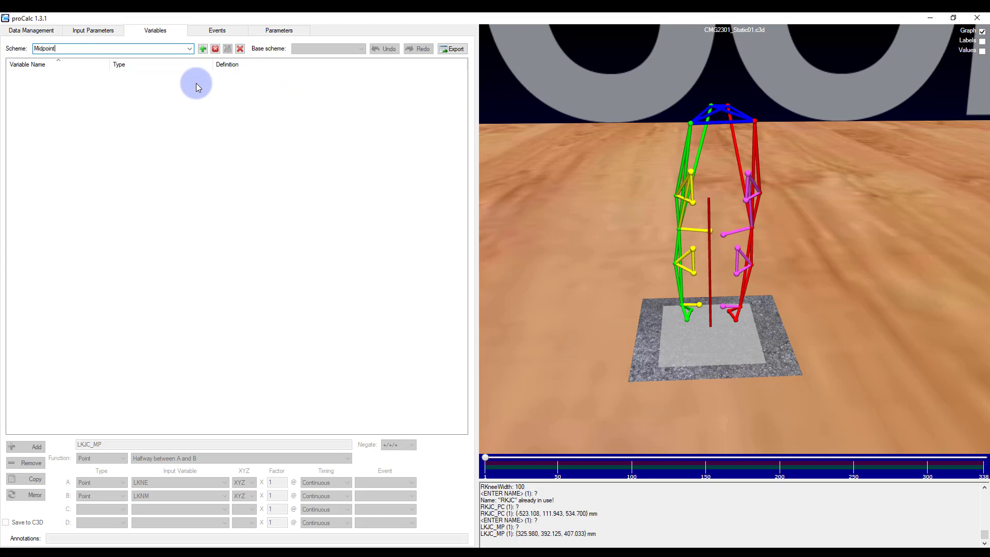
key(Return)
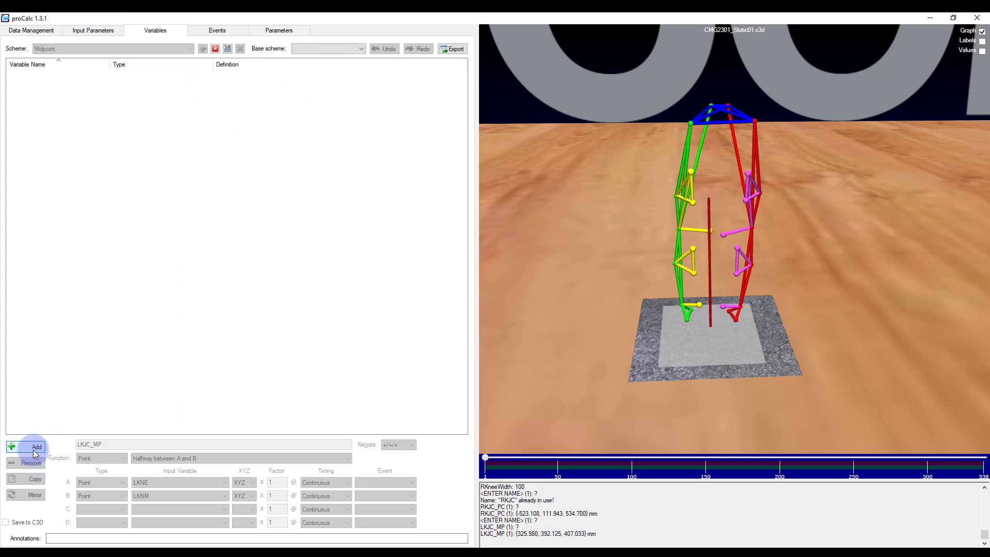
Add variable LKJC as the point halfway between markers LKNE and LKNM.
click(35, 447)
text(LK)
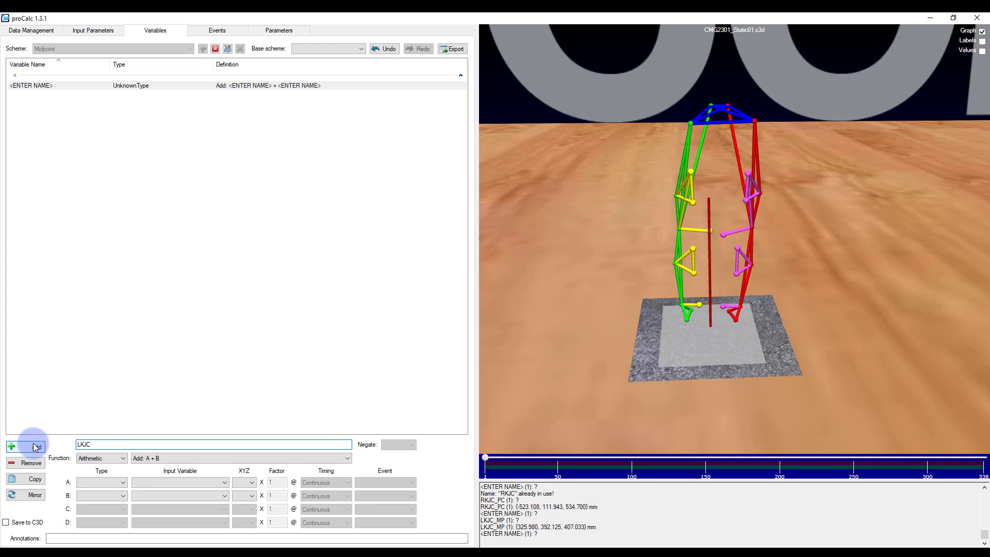
text(JC)
click(104, 458)
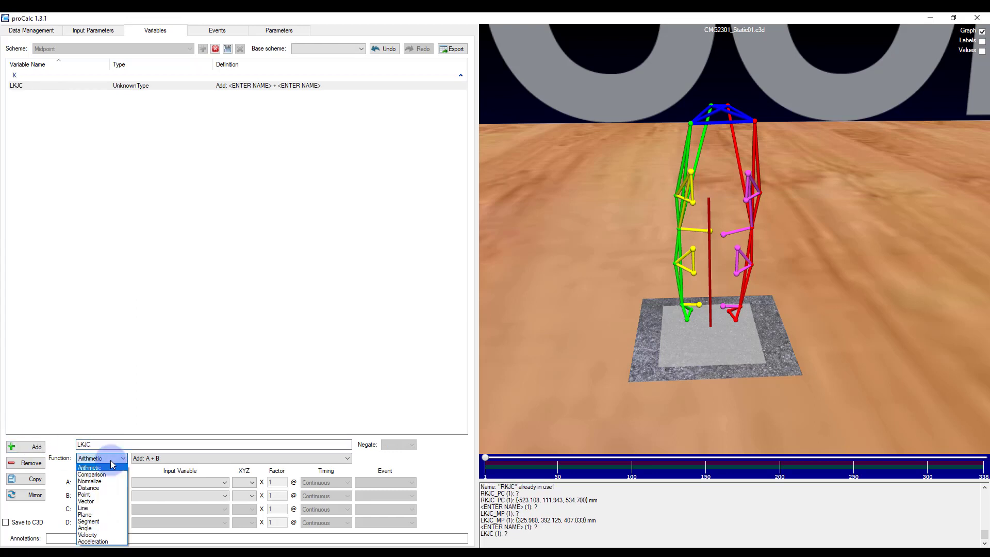
click(84, 494)
click(147, 459)
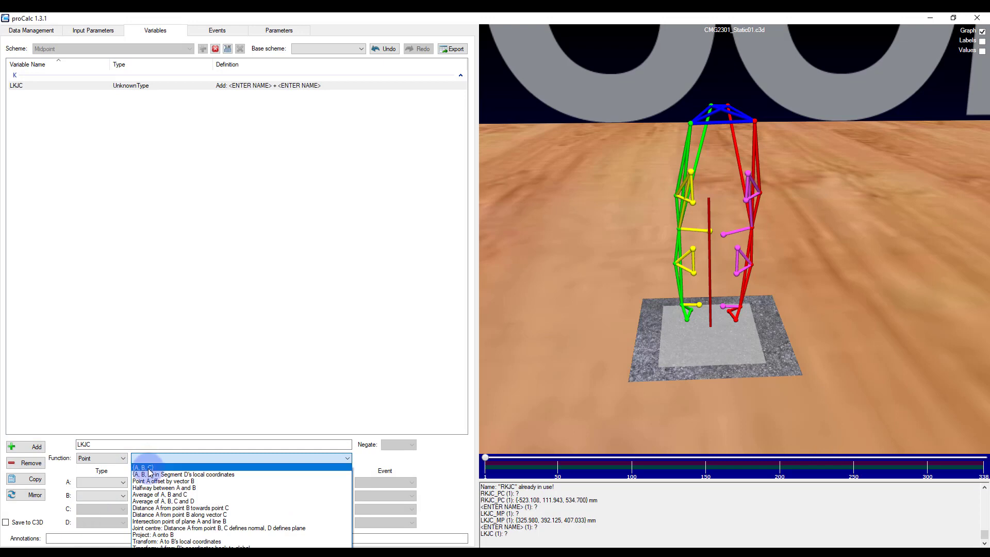
click(149, 488)
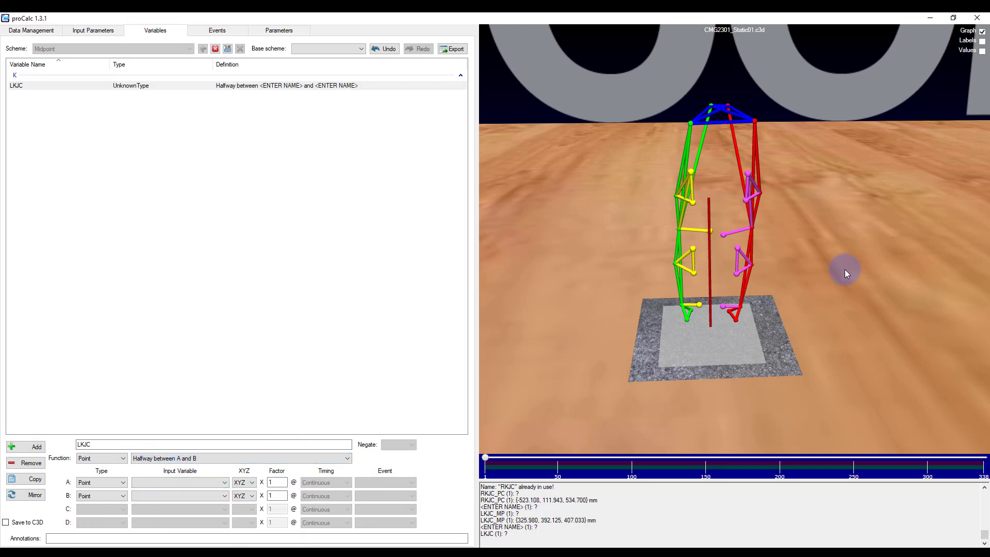
click(753, 230)
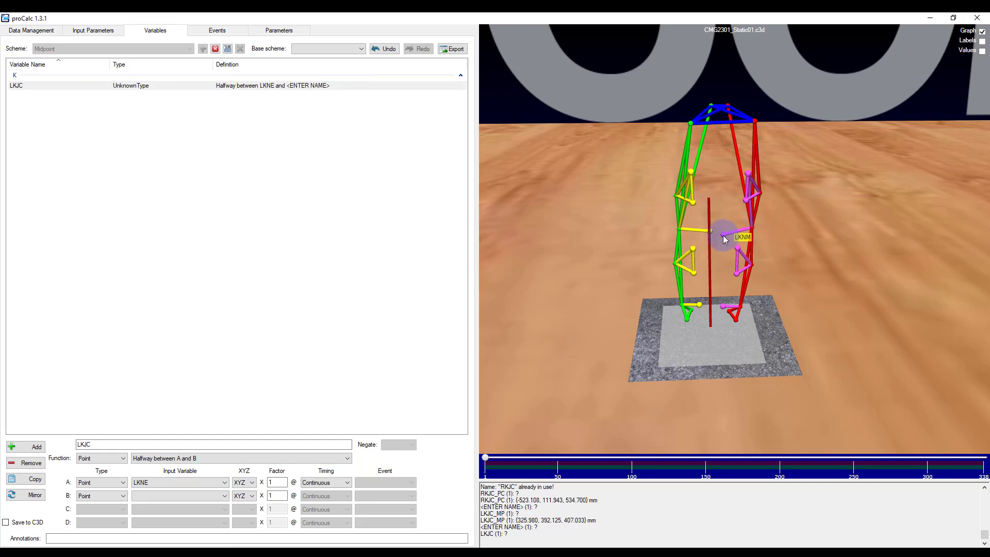
click(724, 237)
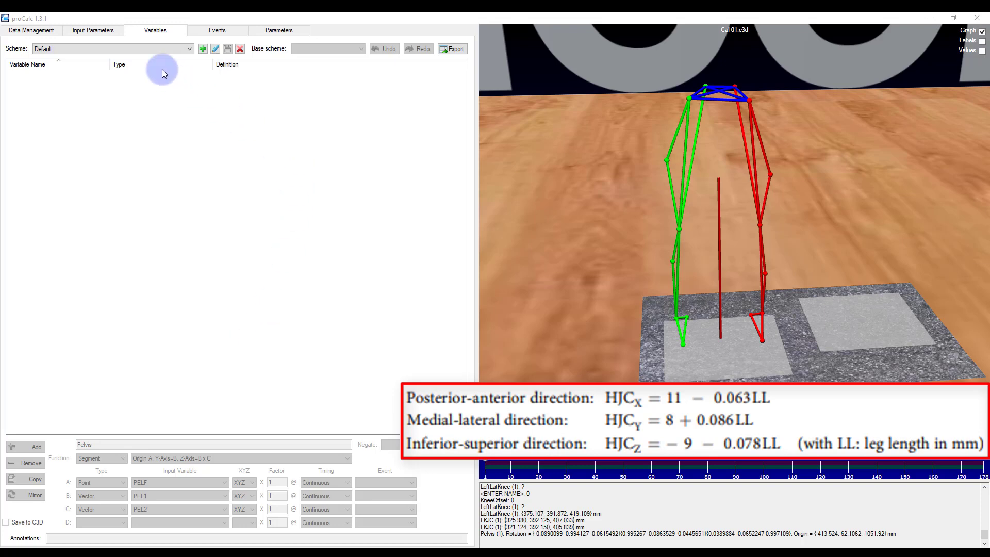
Switch to the Pelvis scheme and show the Pelvis segment's axes on the skeleton.
click(162, 48)
click(150, 64)
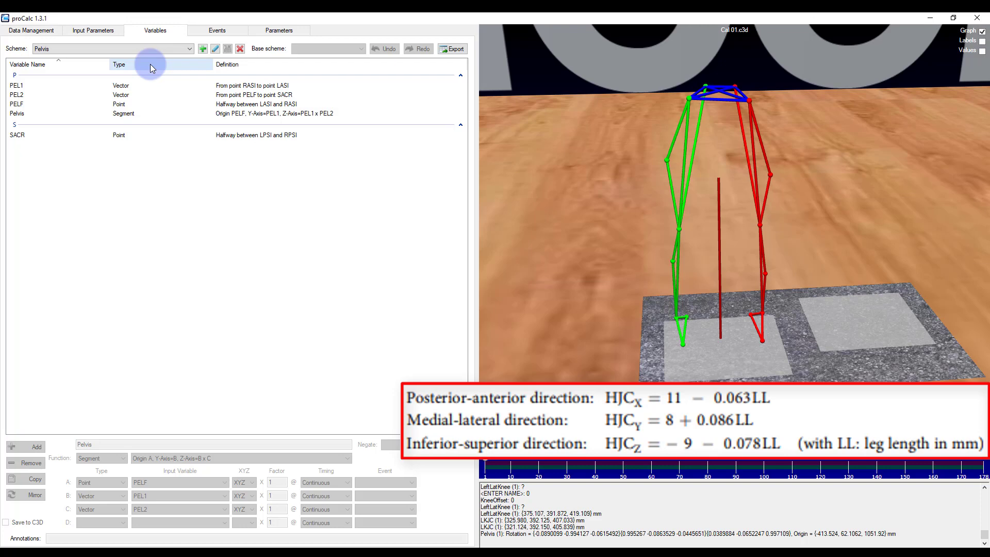
click(129, 115)
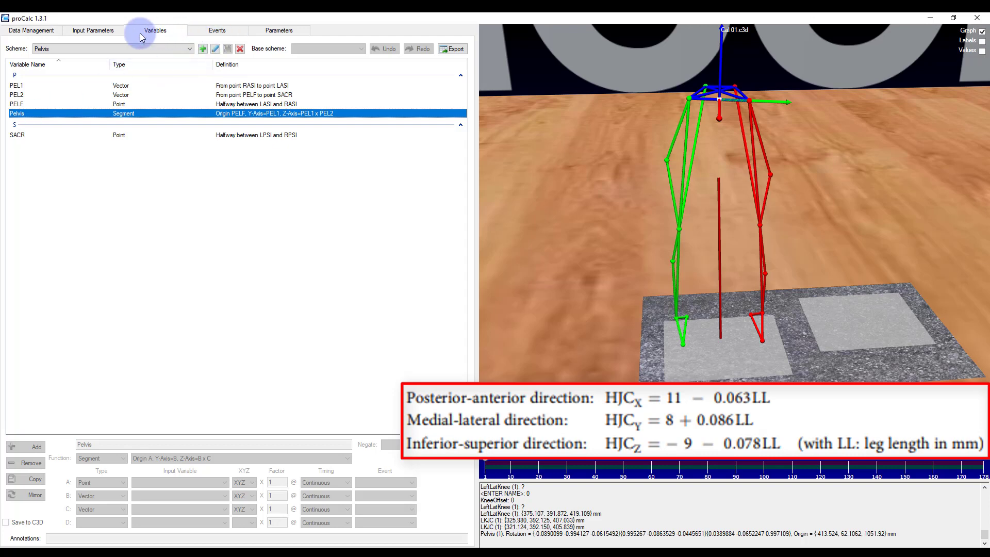
Create a new input-parameter scheme named JointCenters.
click(93, 31)
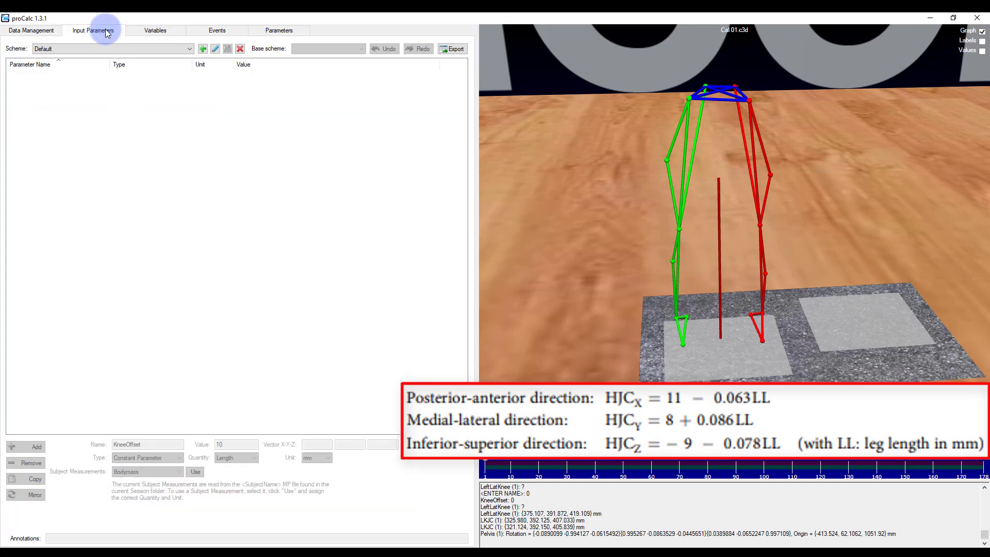
click(215, 48)
text(JointCenters)
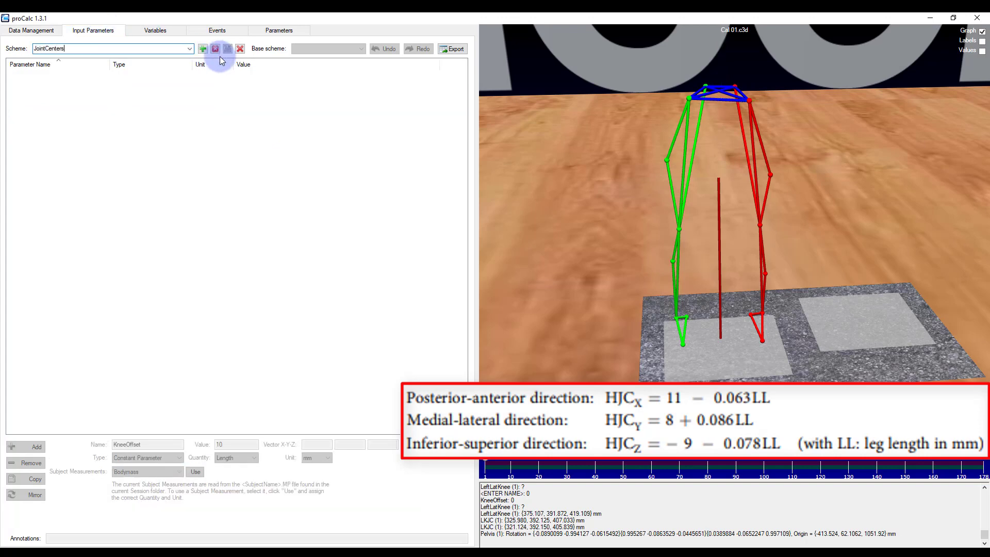
key(Return)
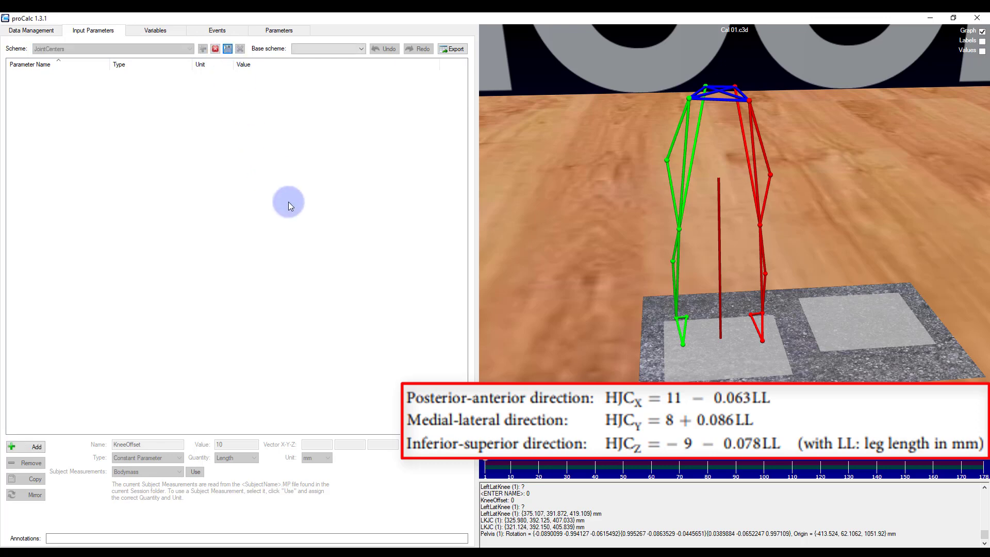
Add constant parameter X with value 11 mm.
click(35, 452)
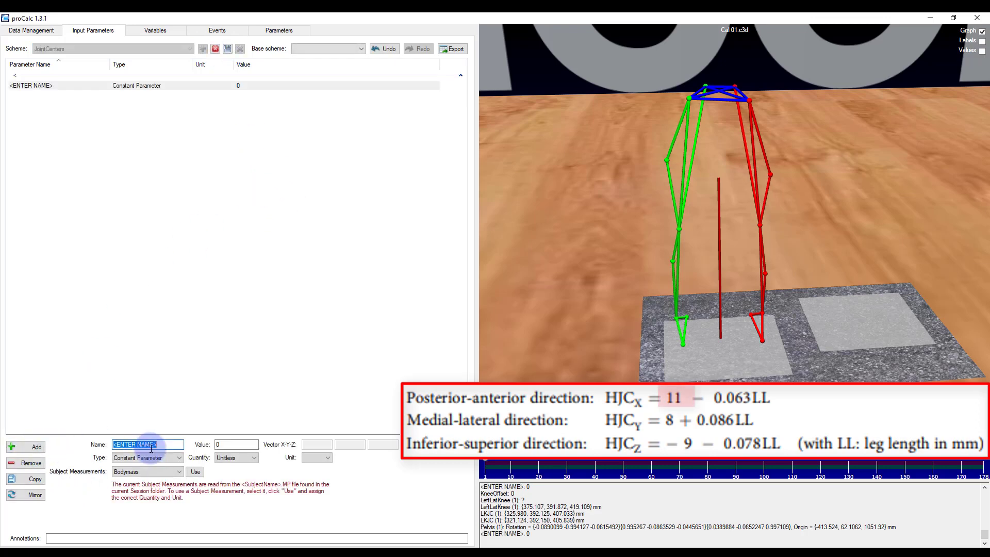
text(X)
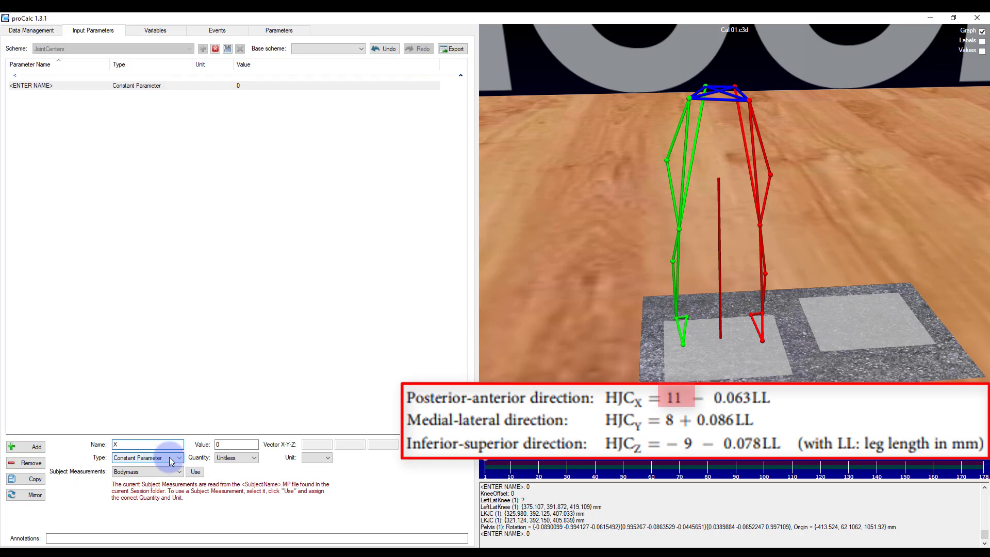
click(229, 444)
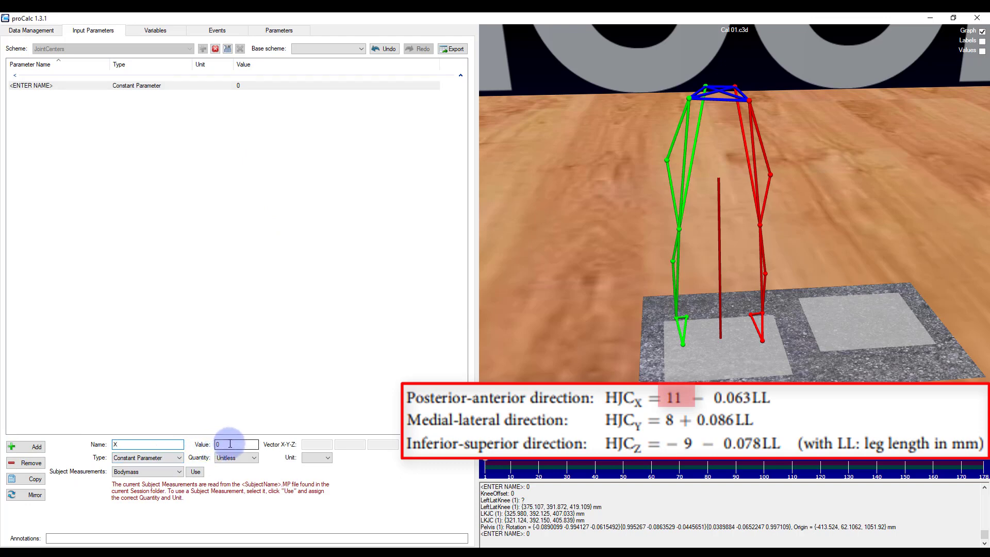
text(11)
click(237, 457)
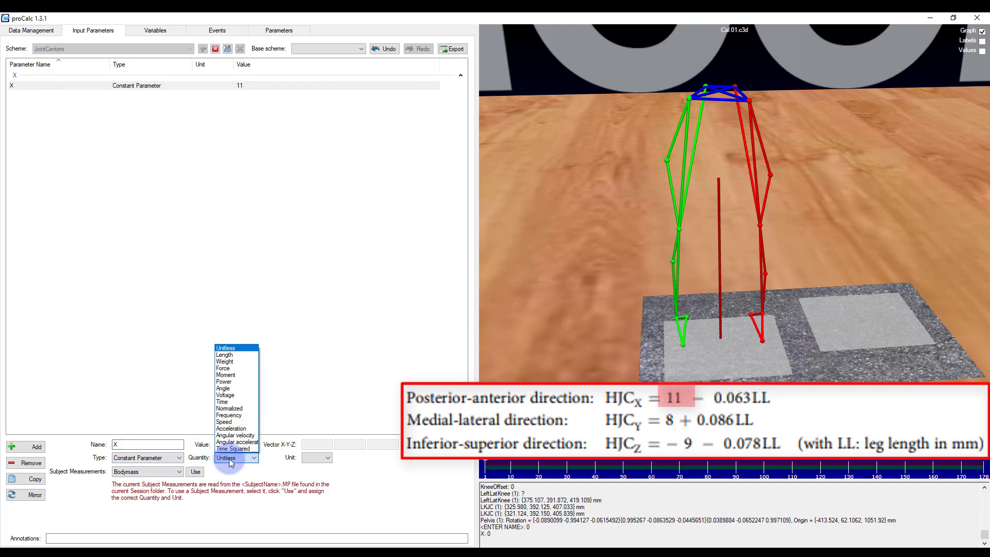
click(225, 355)
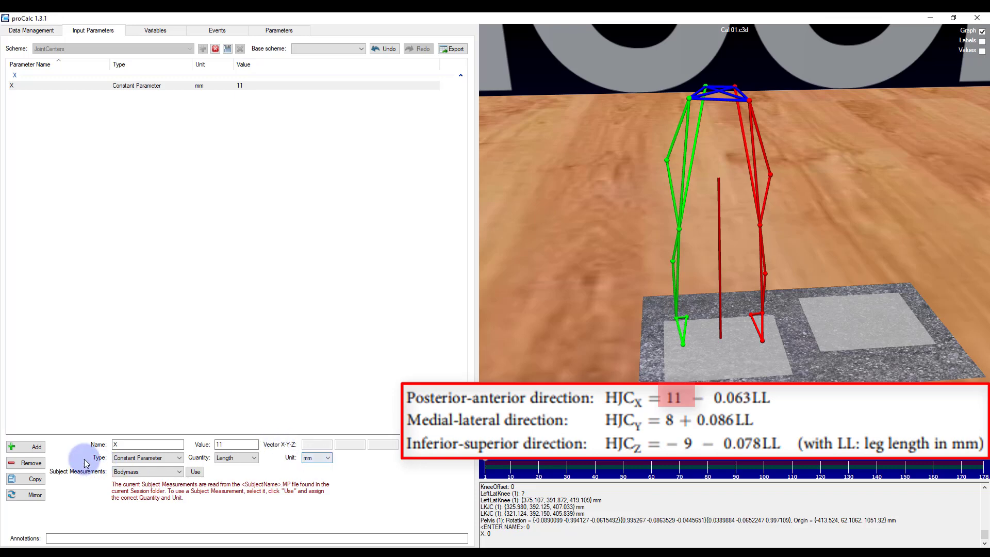
Add constant parameter Y with value 8 mm.
click(32, 447)
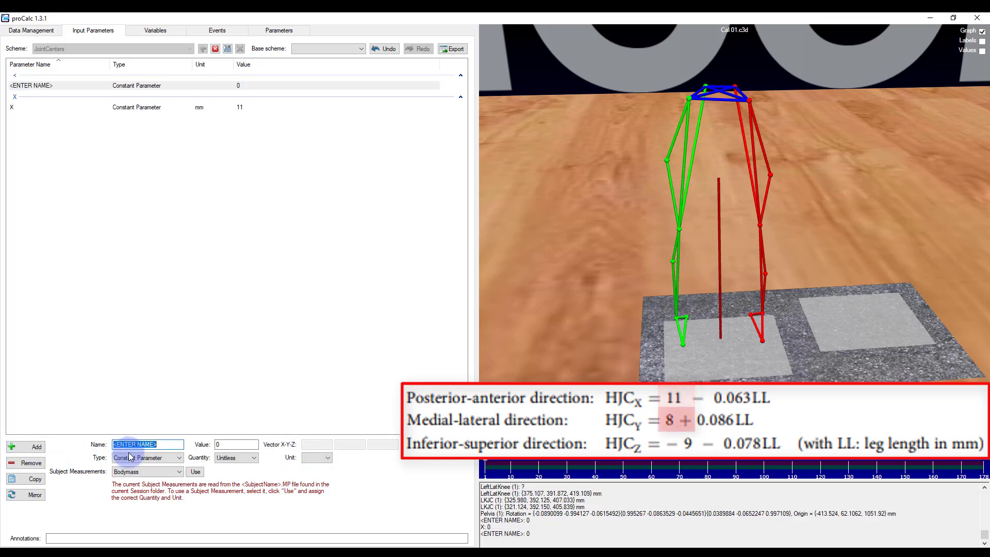
text(Y)
click(219, 433)
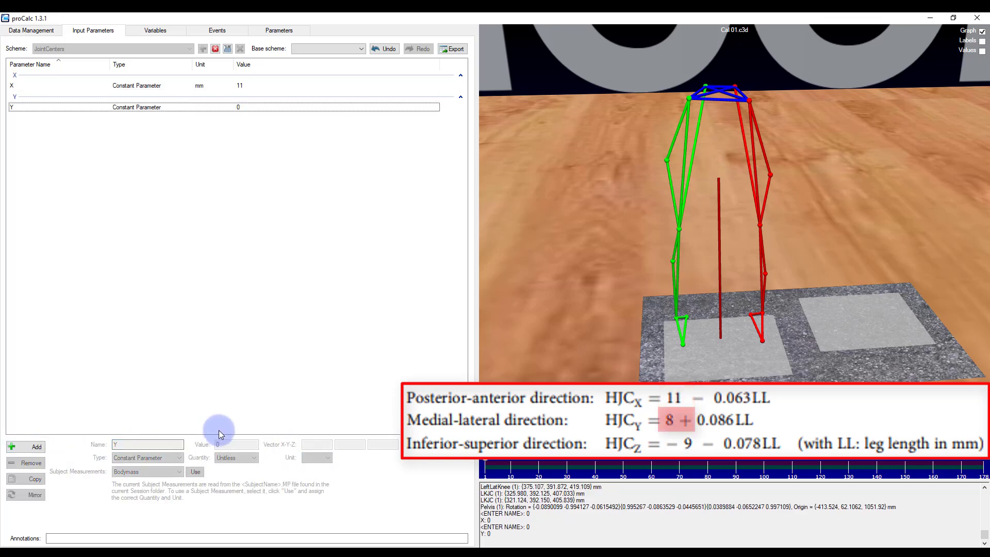
click(175, 109)
click(225, 459)
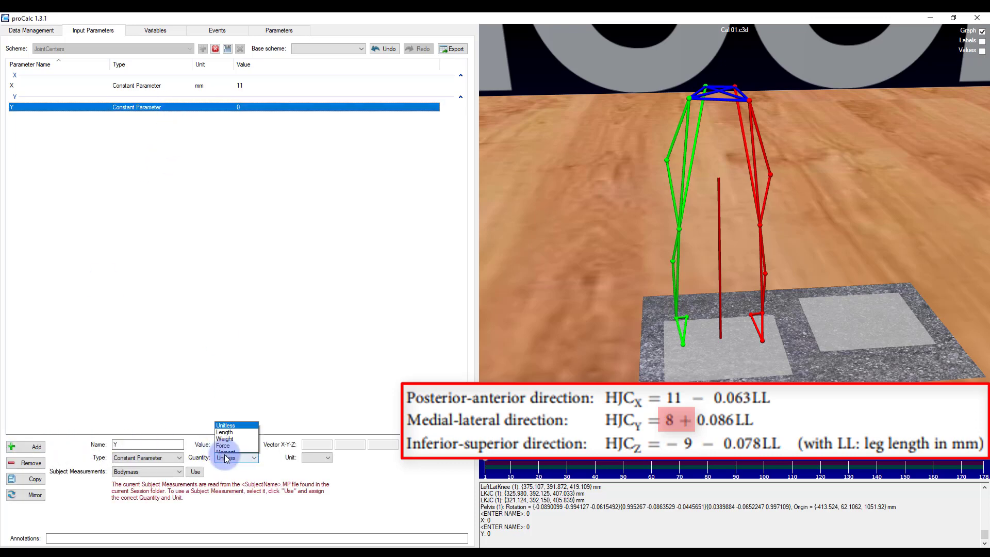
click(235, 356)
click(224, 444)
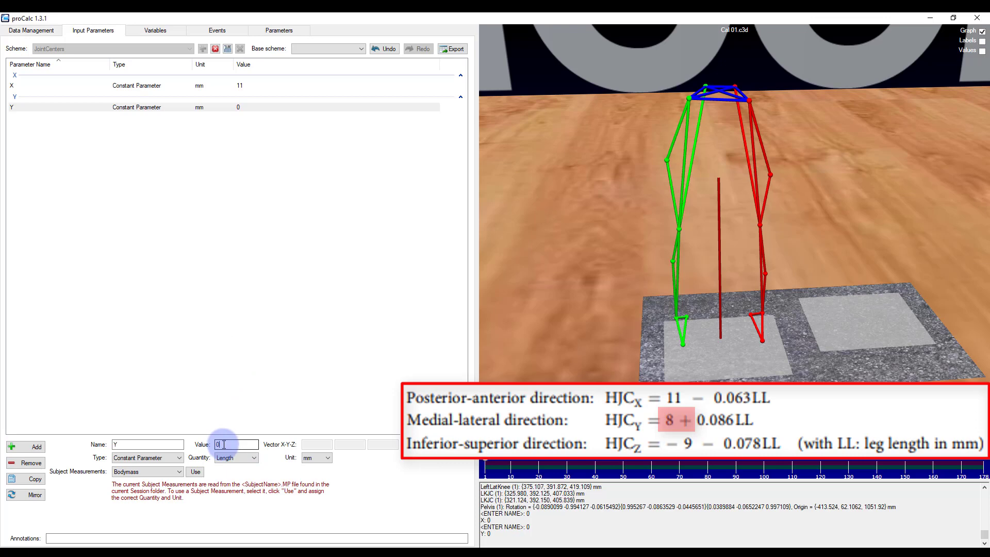
text(8)
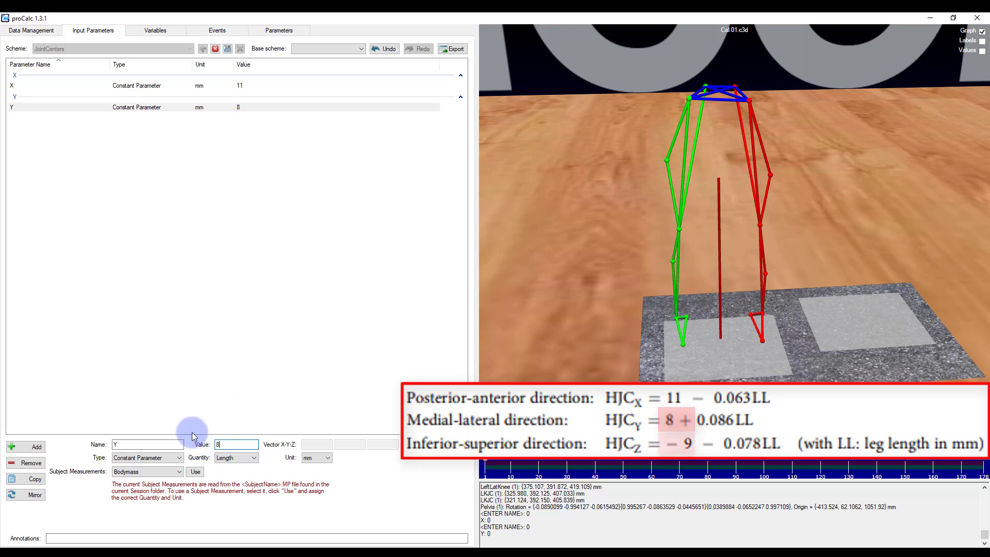
Add constant parameter Z with value -9 mm, then insert a new parameter row.
click(28, 446)
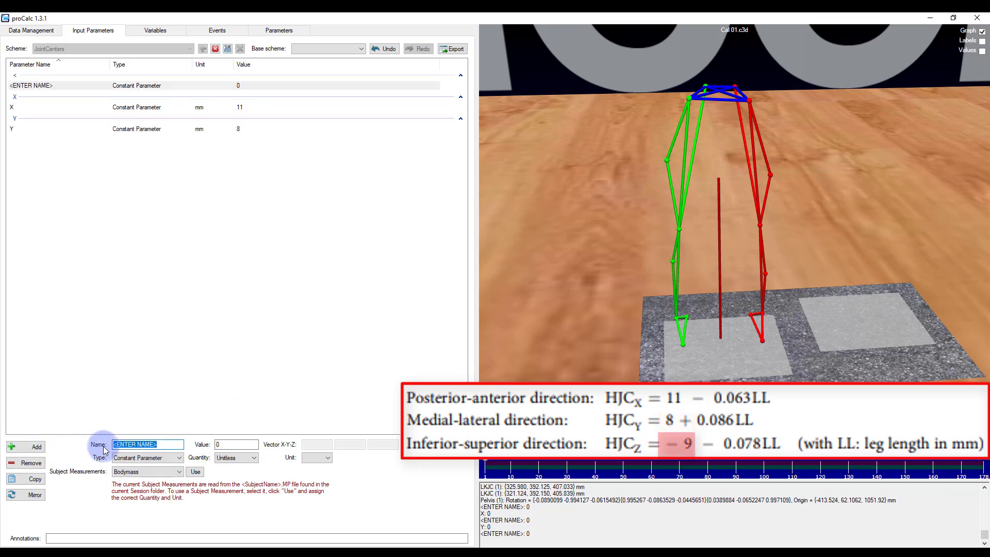
text(Z)
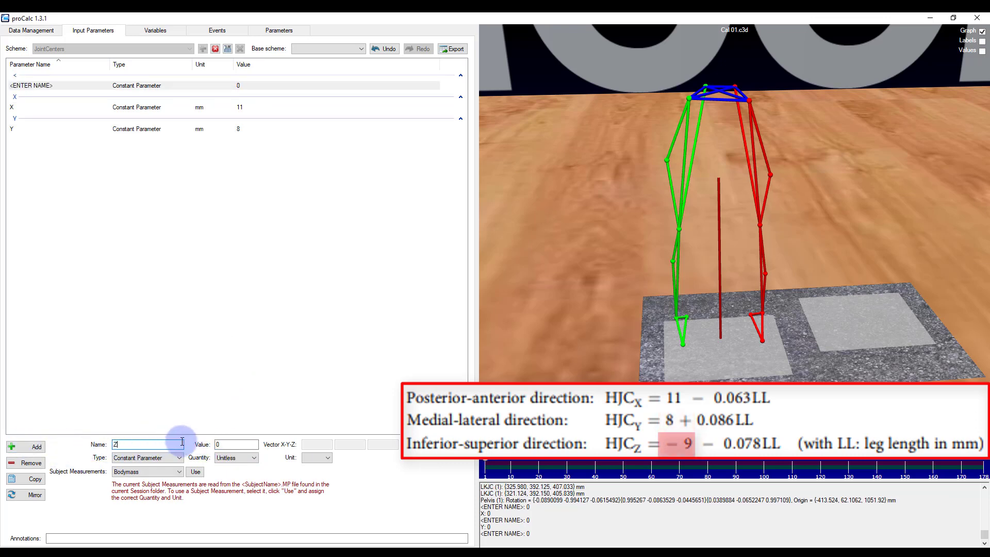
click(233, 446)
text(-9)
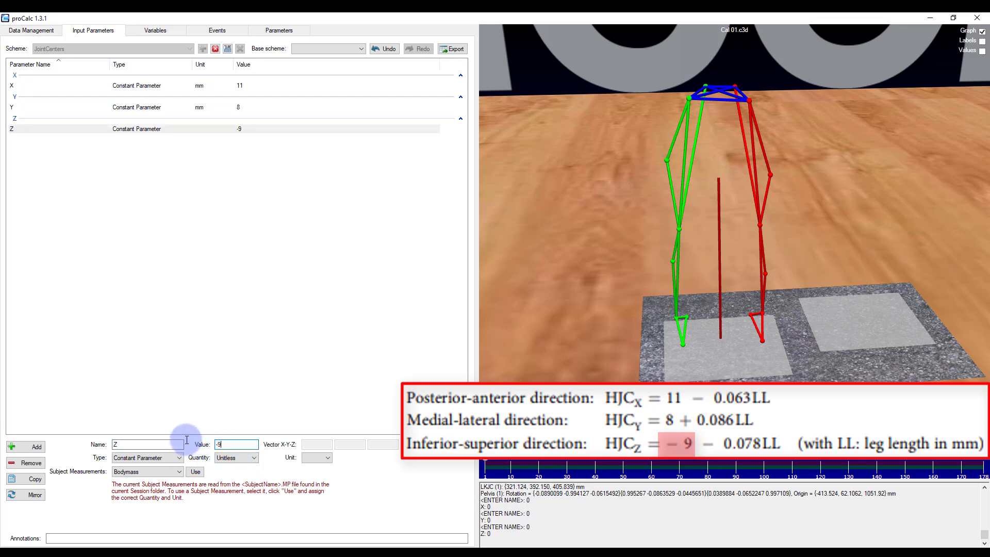
click(246, 458)
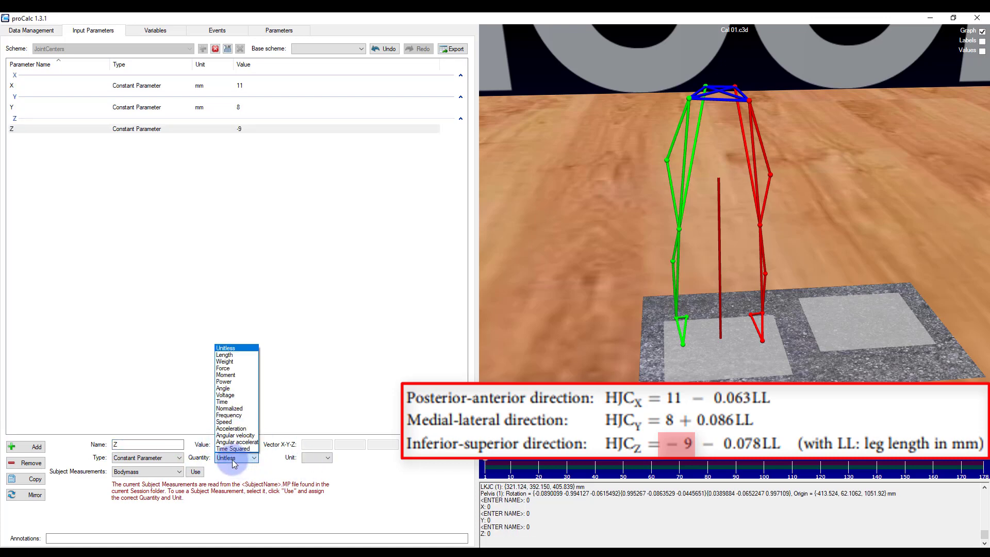
click(237, 356)
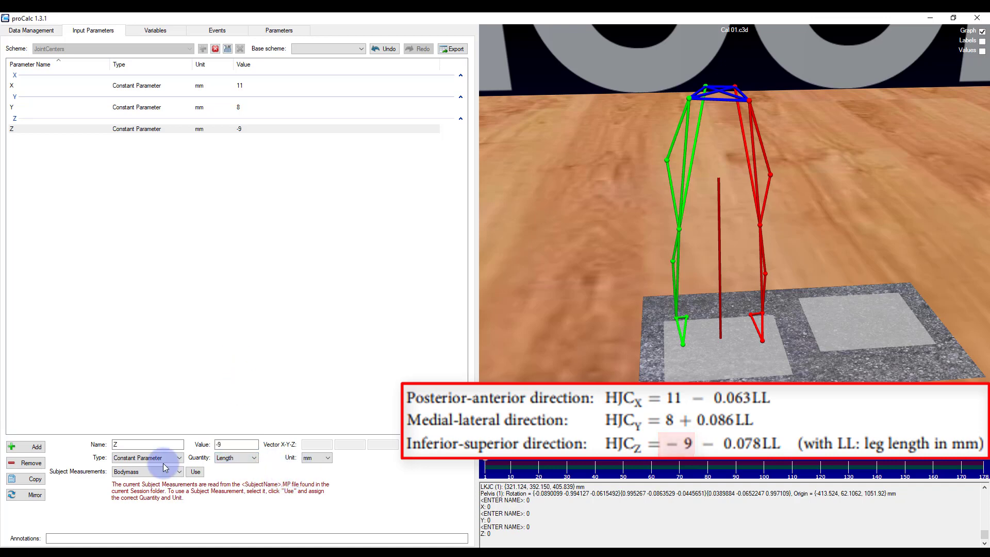
click(28, 449)
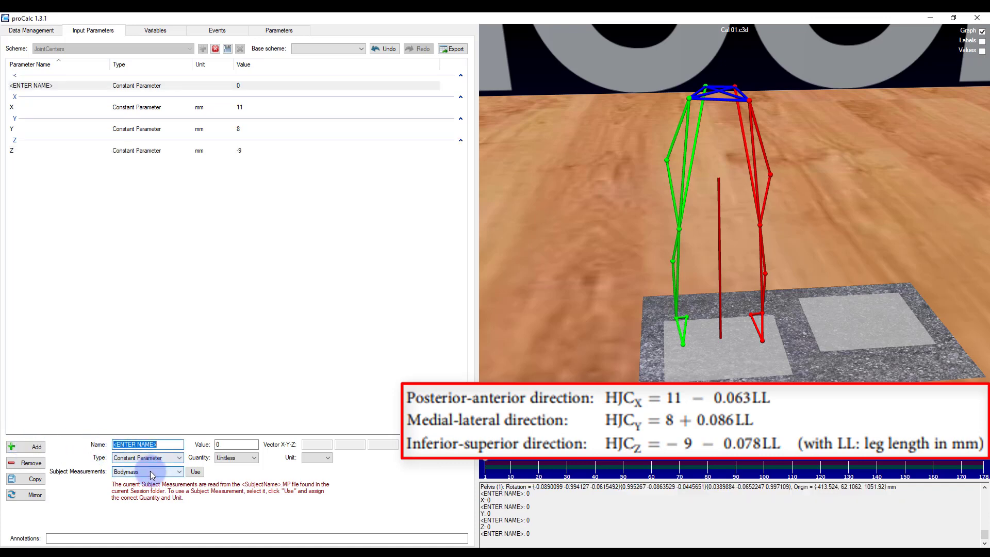
Assign subject measurement LLegLength (903 mm) to the new parameter.
click(176, 473)
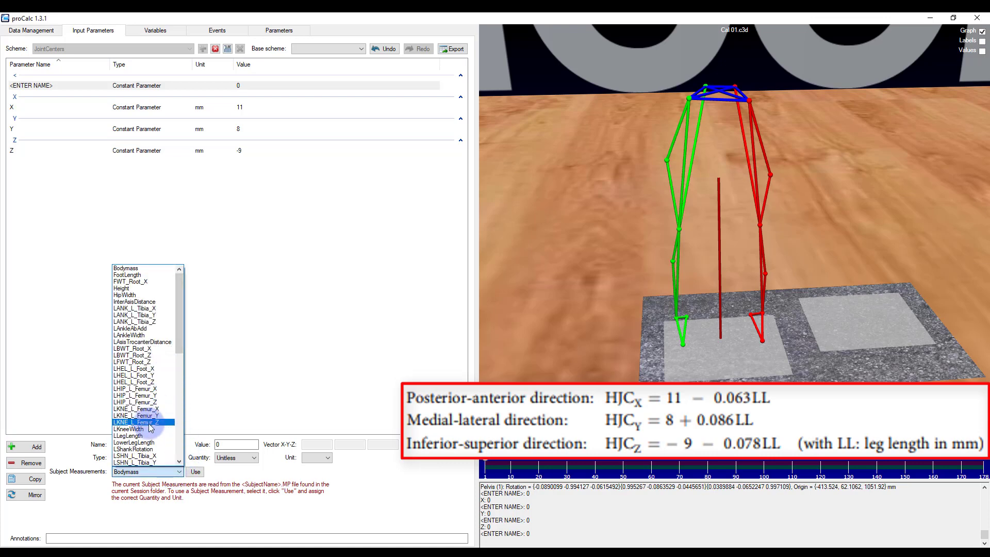
click(139, 436)
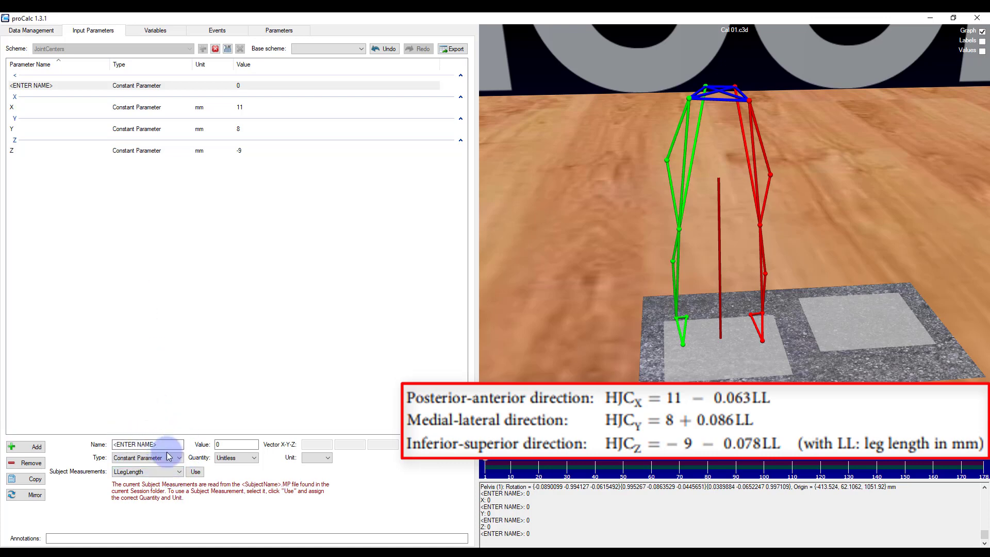
click(196, 471)
click(126, 444)
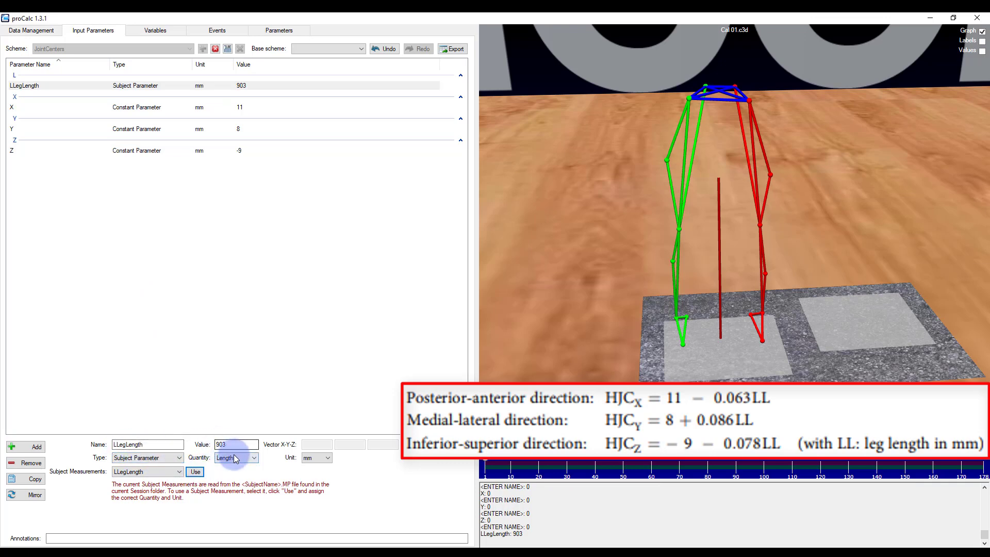
Add subject parameter RLegLength (904 mm) and save the JointCenters scheme.
click(15, 448)
click(133, 471)
drag(179, 400, 179, 438)
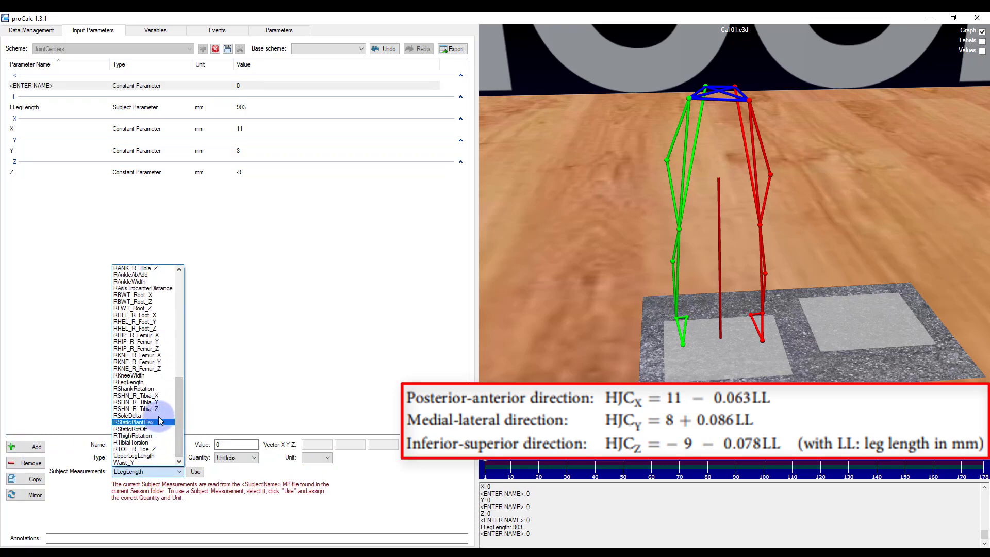
click(155, 382)
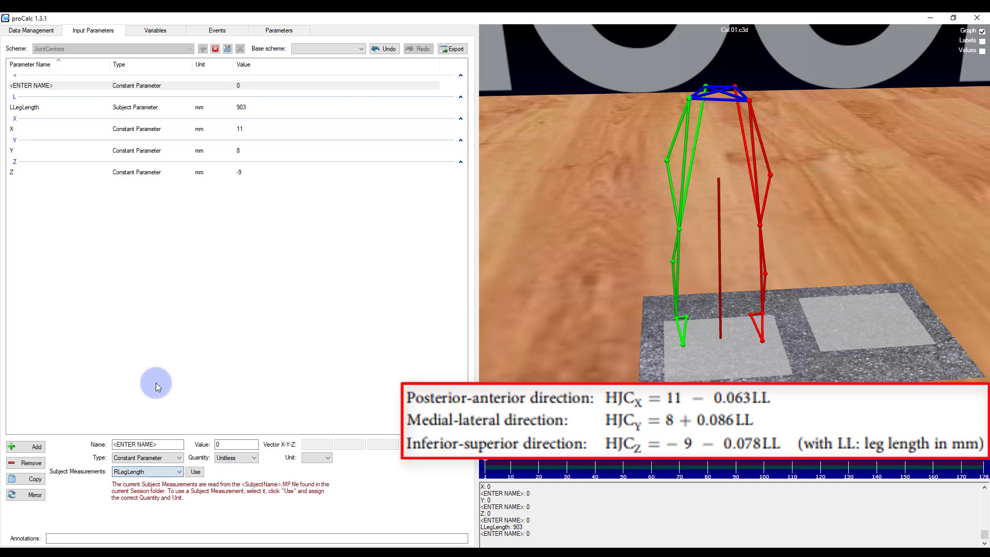
click(195, 472)
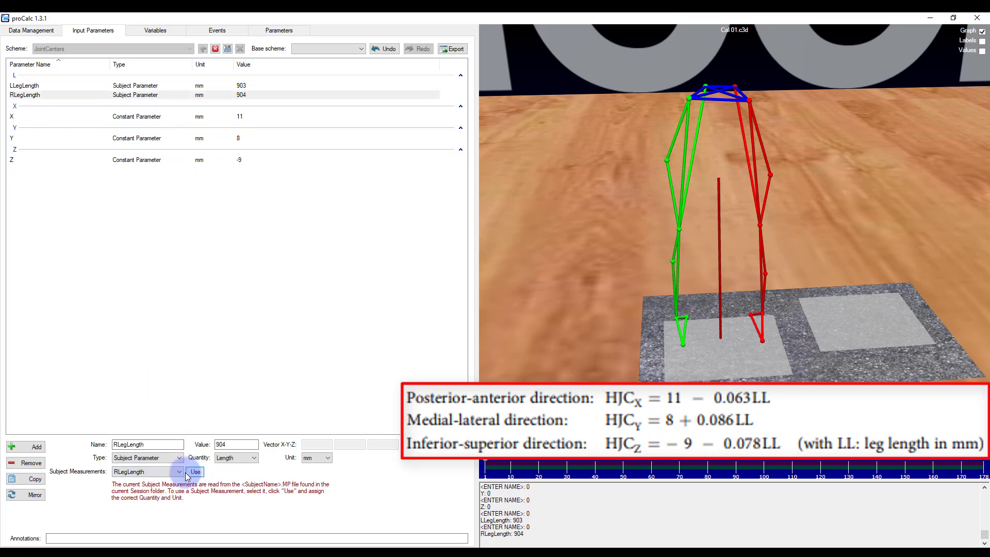
click(226, 50)
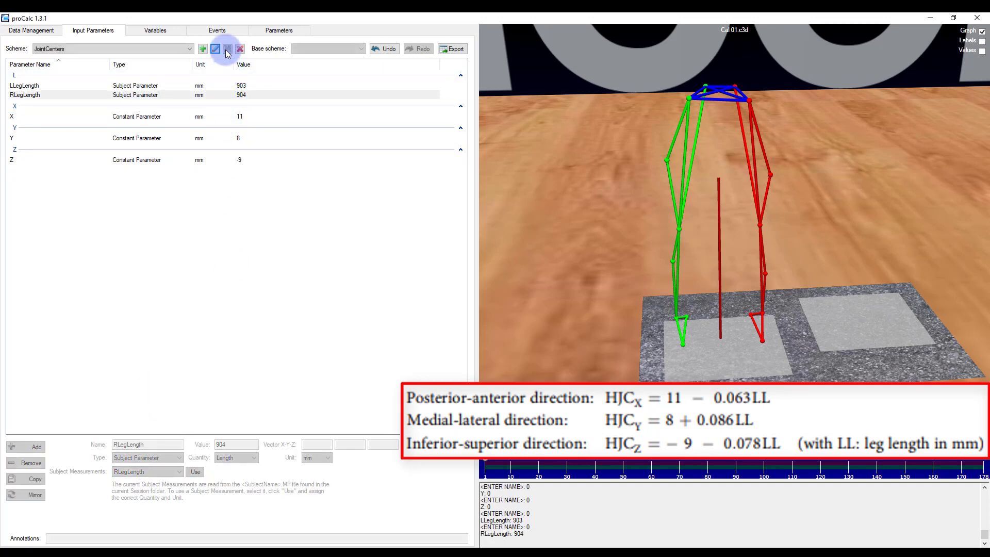
Create a JointCenter variables scheme with Pelvis as its base scheme.
click(158, 33)
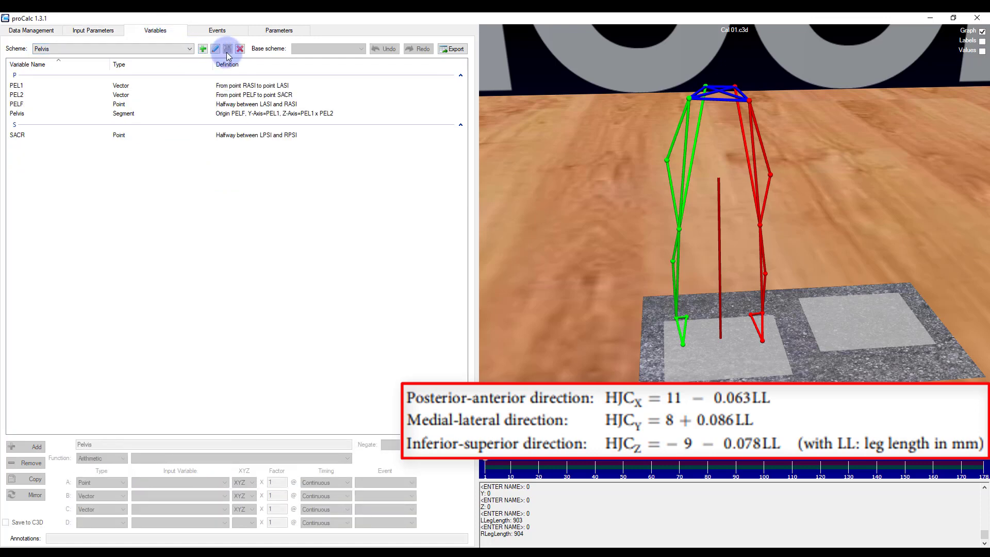
click(202, 52)
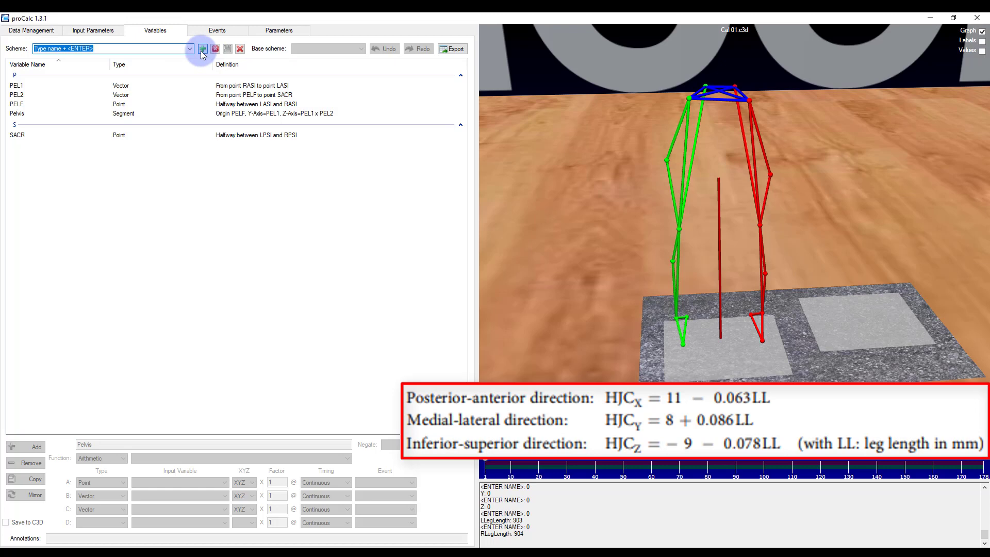
text(JointCenter)
key(Return)
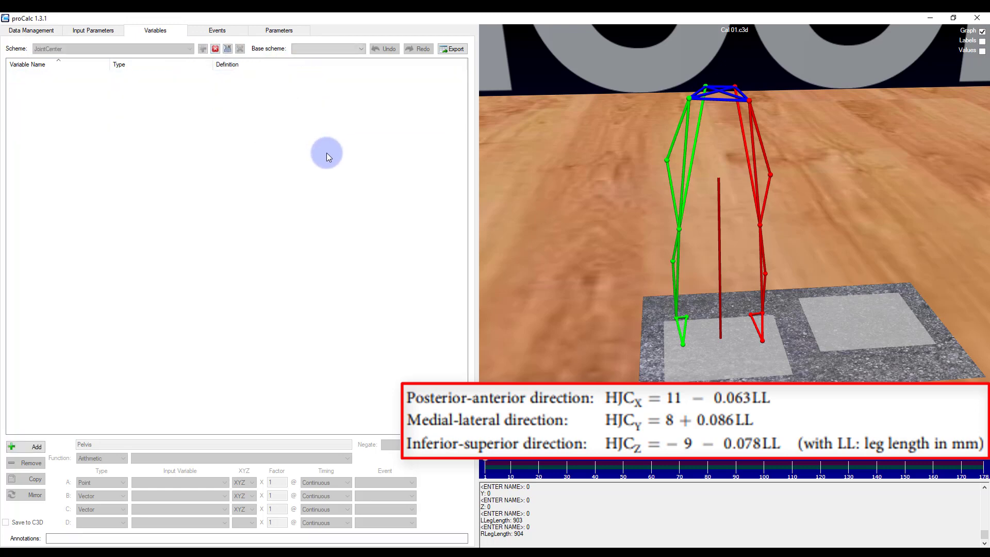
click(333, 47)
click(308, 73)
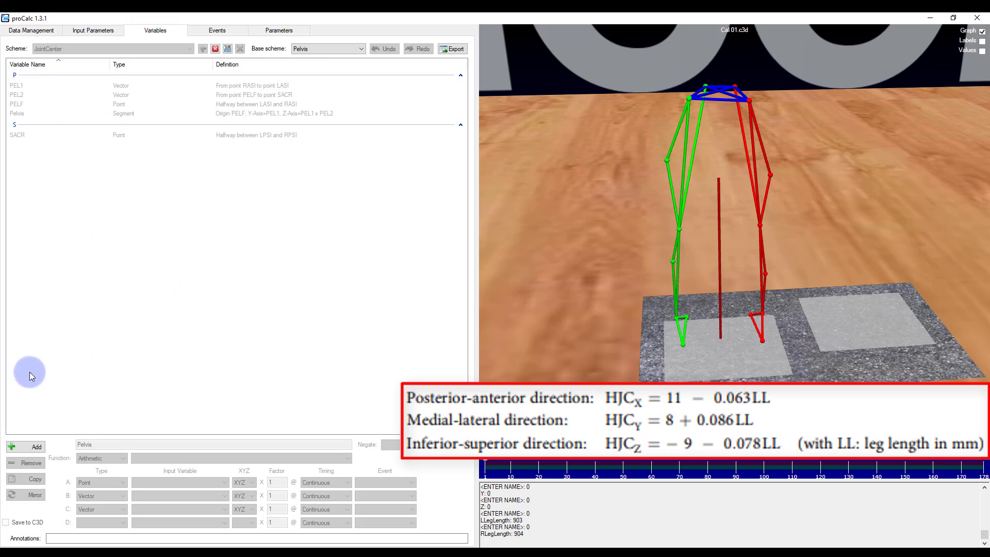
Add variable LHJC_X as a Subtract A - B with A = Length X.
click(36, 448)
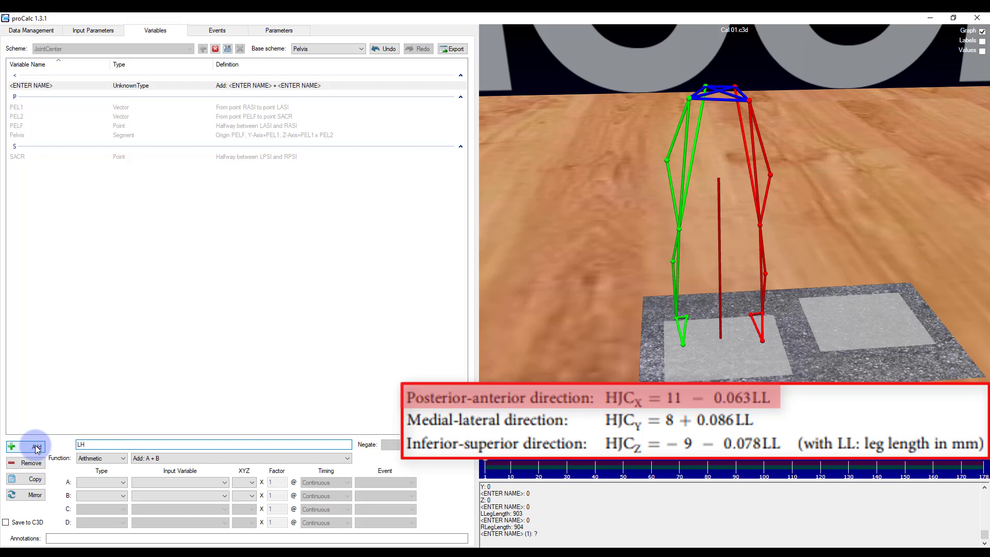
text(LHJC_X)
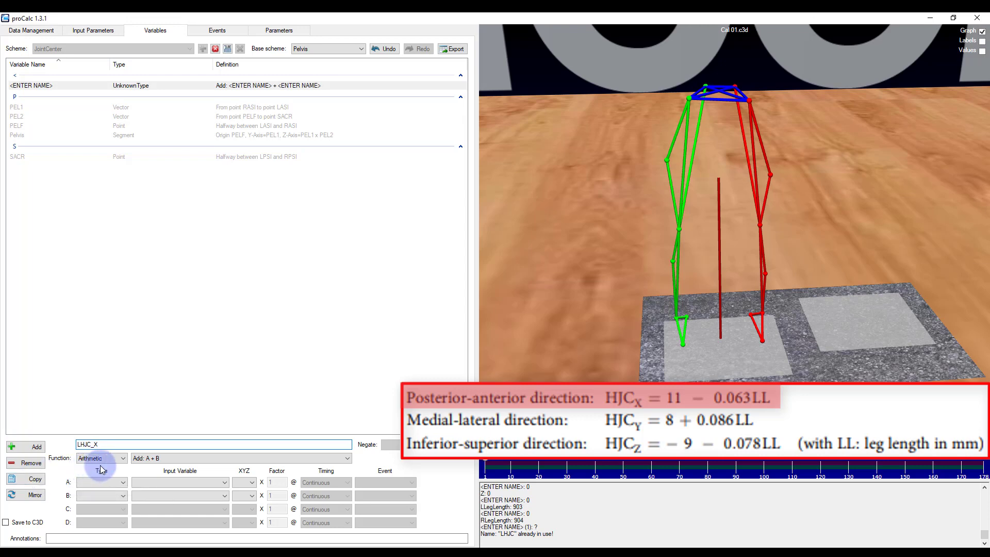
click(174, 460)
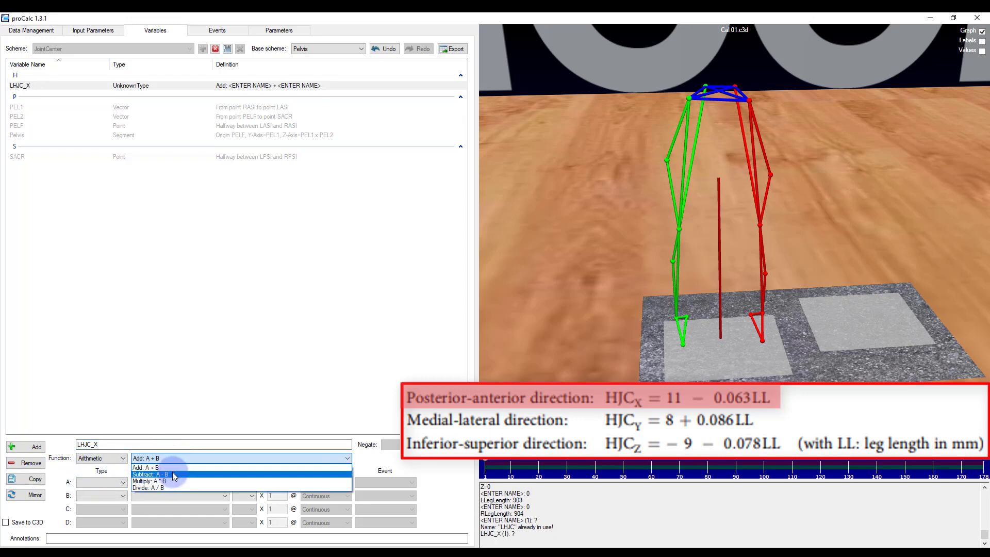
click(174, 475)
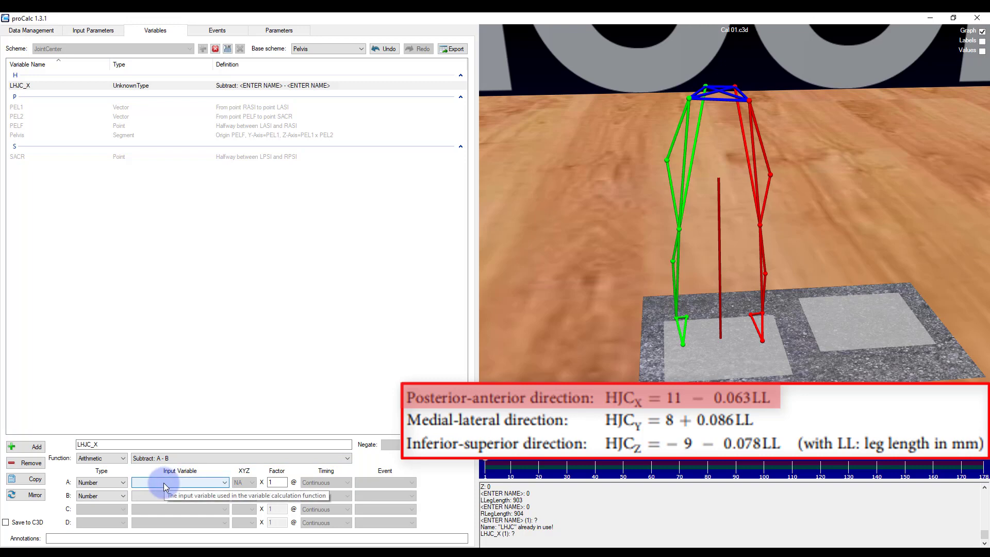
click(111, 482)
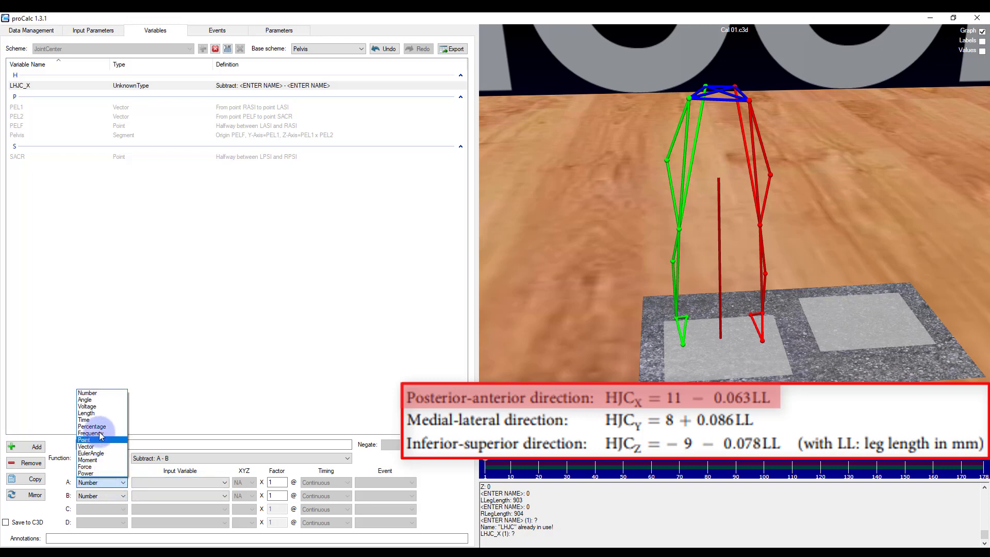
click(92, 413)
click(147, 482)
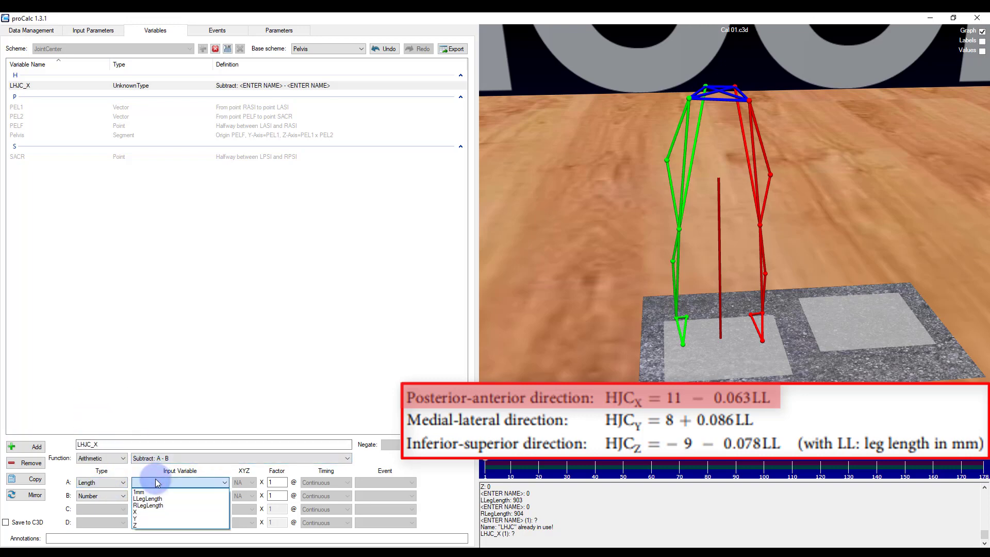
click(136, 512)
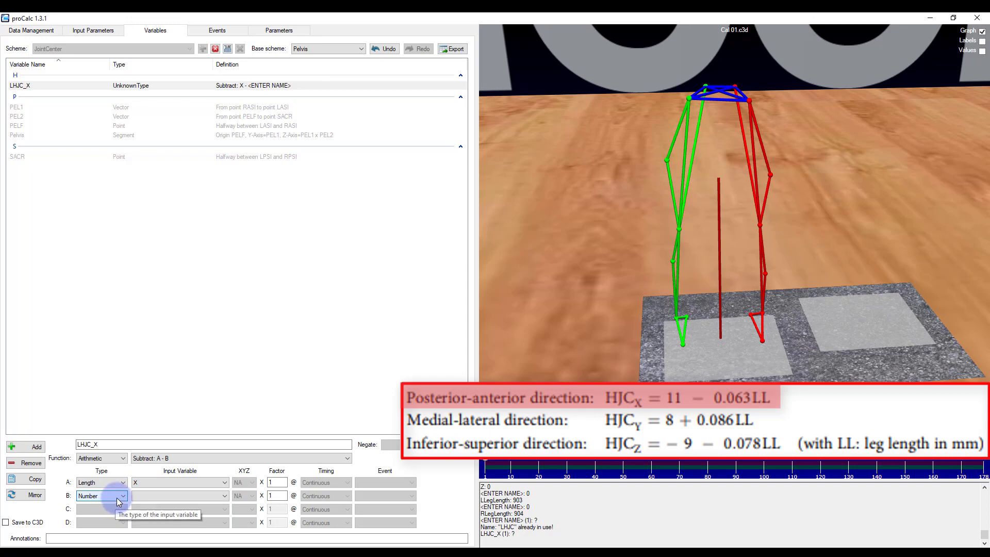
Set operand B to Length LLegLength with factor 0.063, giving -45.8890 mm.
click(118, 497)
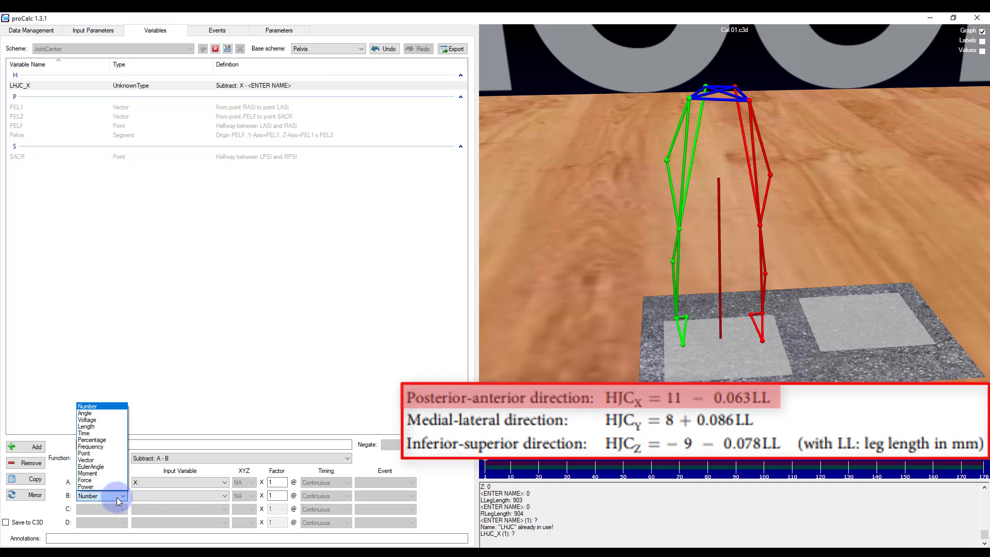
click(109, 430)
click(186, 496)
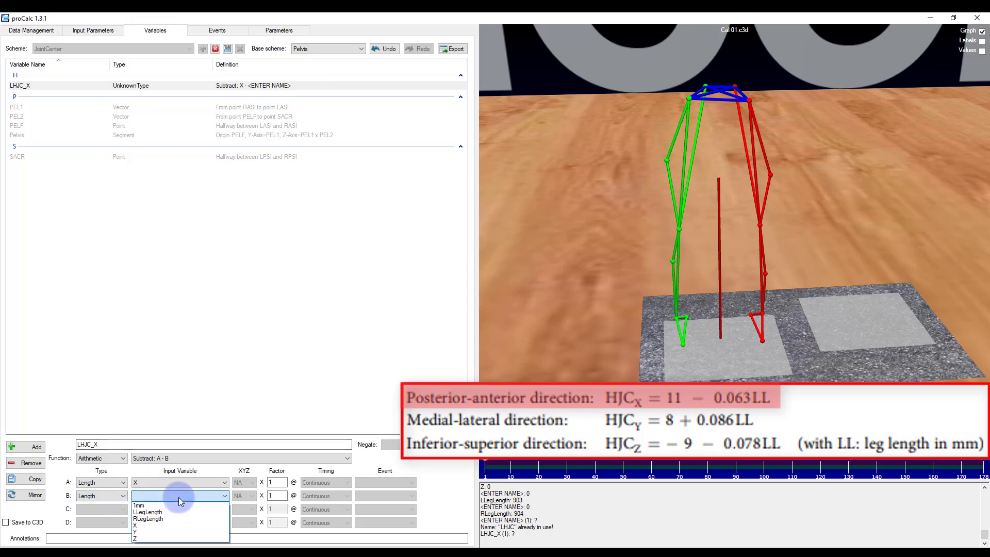
click(155, 512)
click(279, 495)
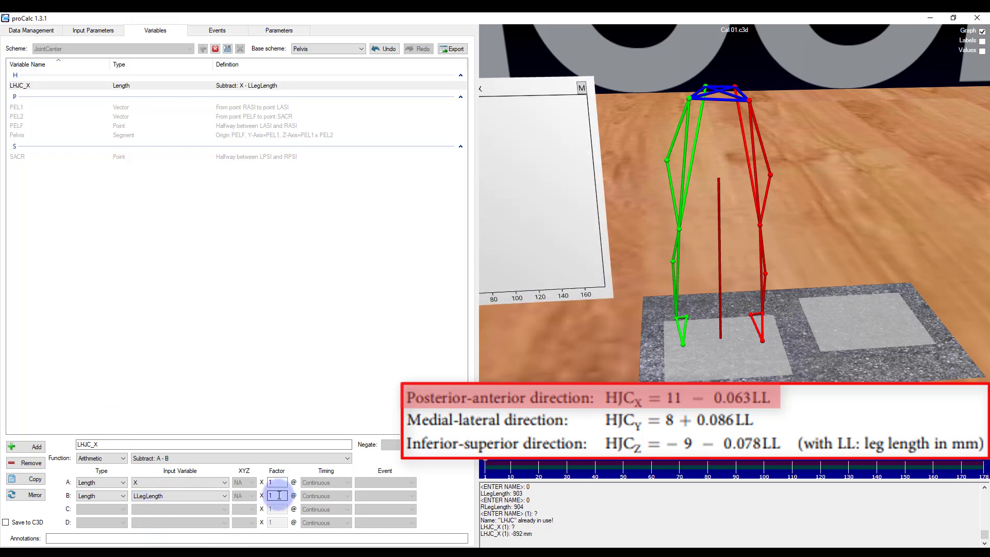
drag(279, 495, 256, 496)
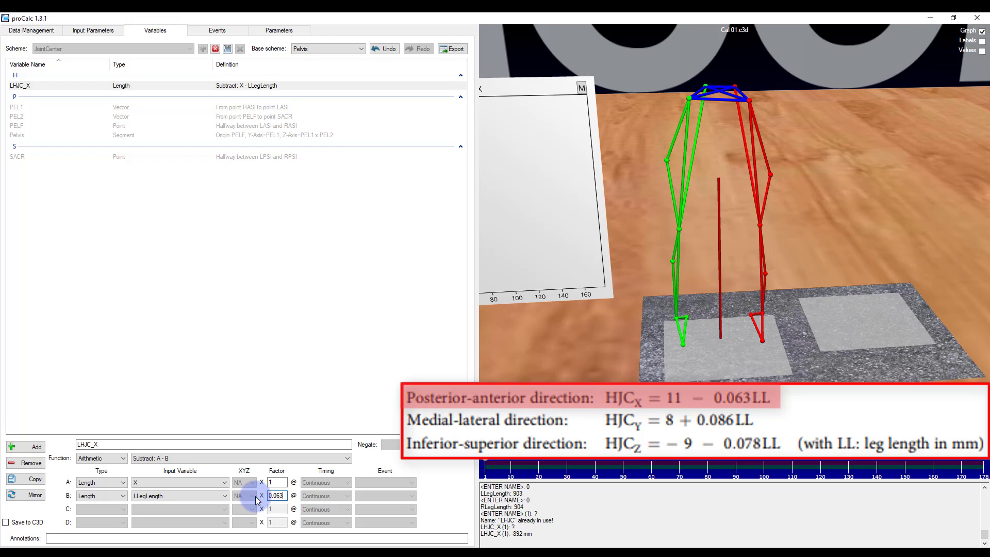
click(282, 338)
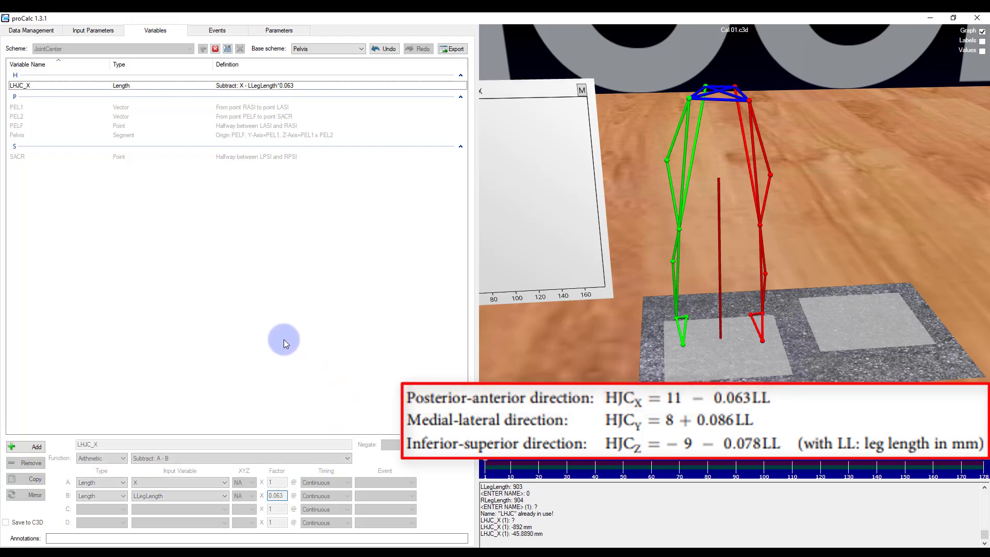
Add variable LHJC_Y as an addition A + B with A = Length Y.
click(29, 447)
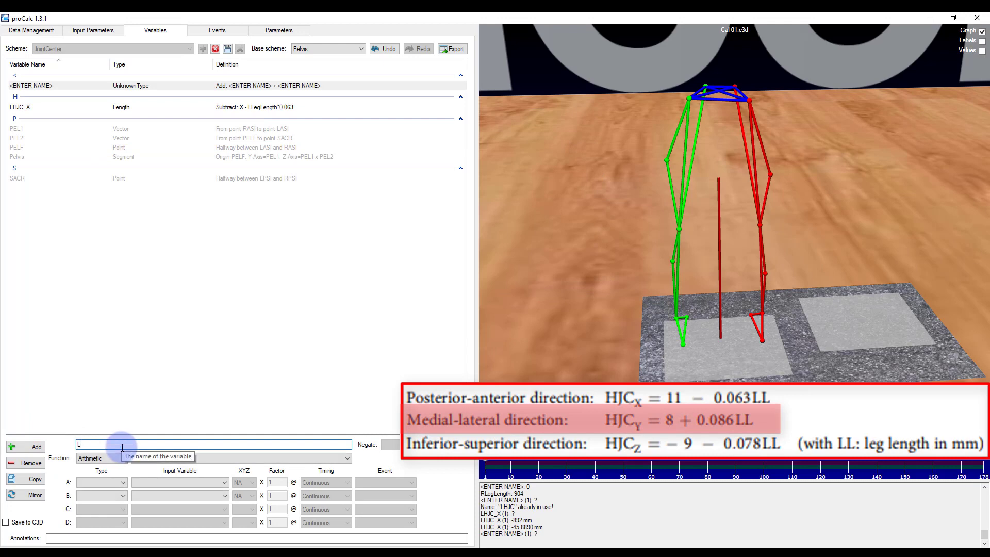
text(LHJC_Y)
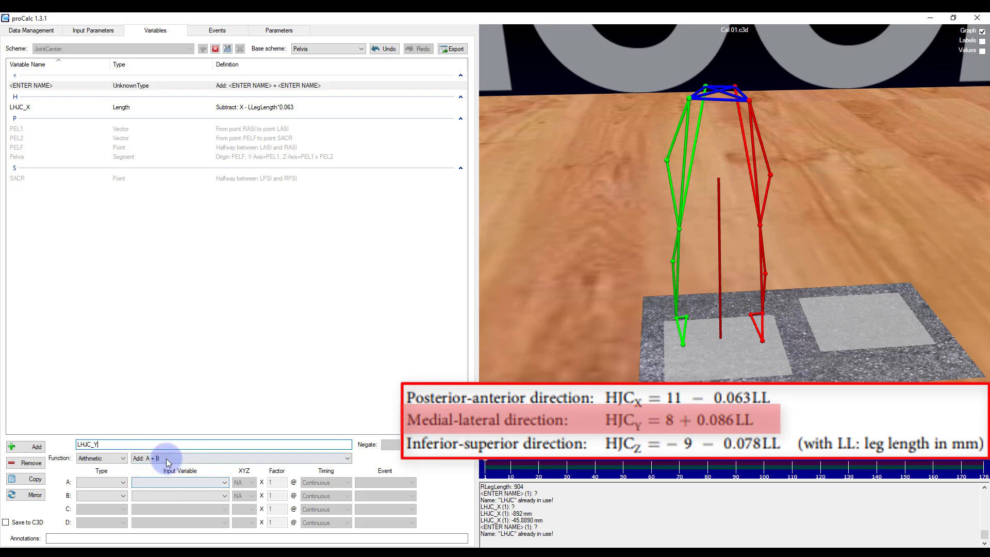
click(165, 458)
click(147, 467)
click(122, 482)
click(95, 413)
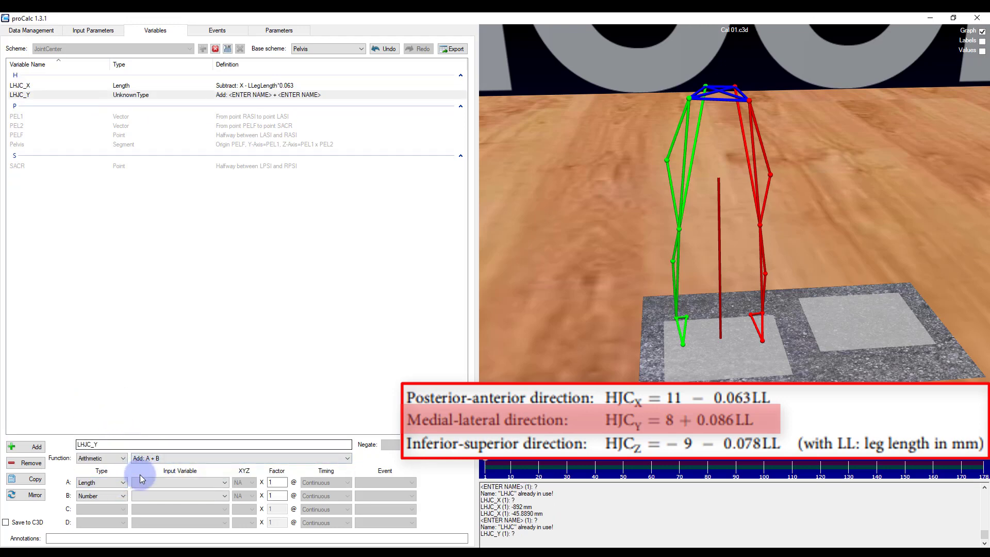
click(153, 483)
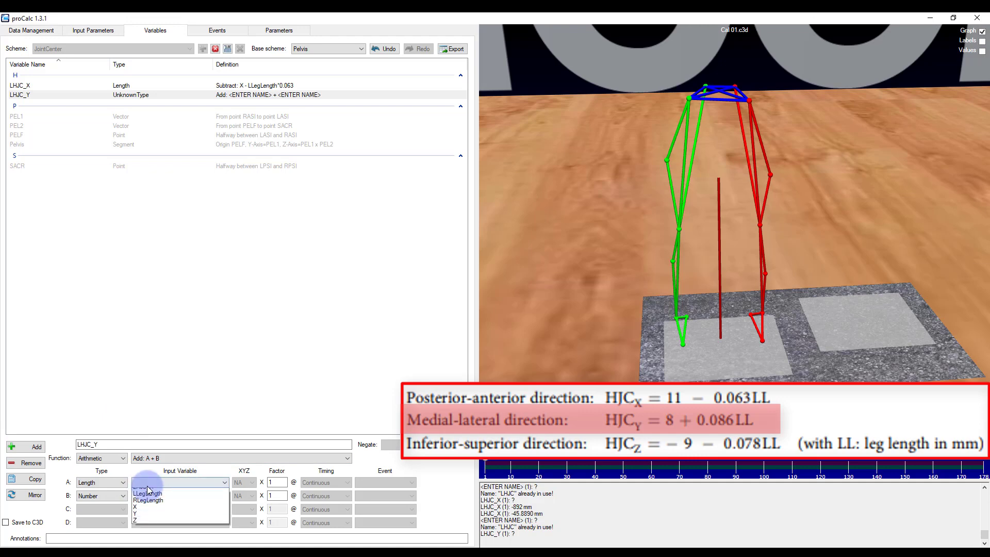
click(138, 527)
Set the second term to Length LLegLength with factor 0.086.
click(120, 499)
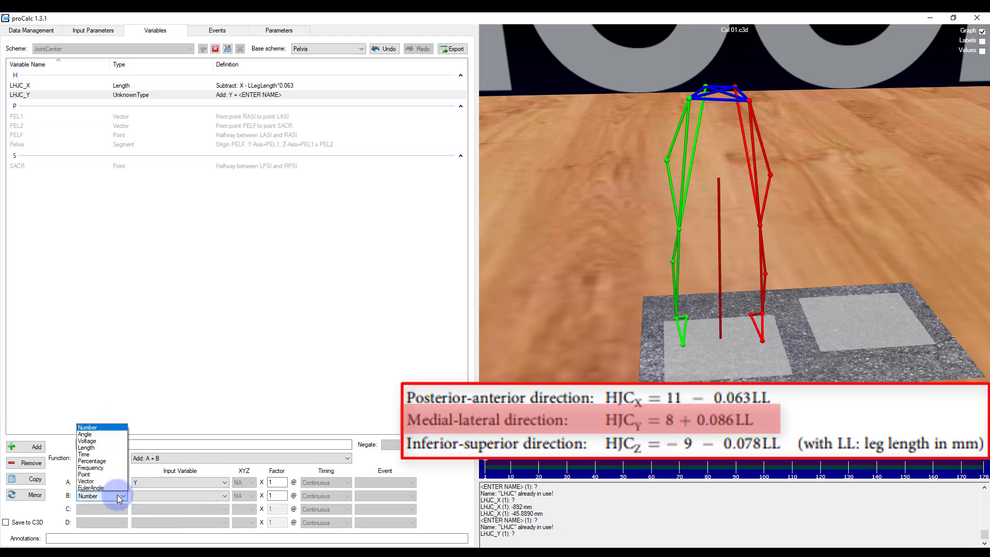
click(103, 430)
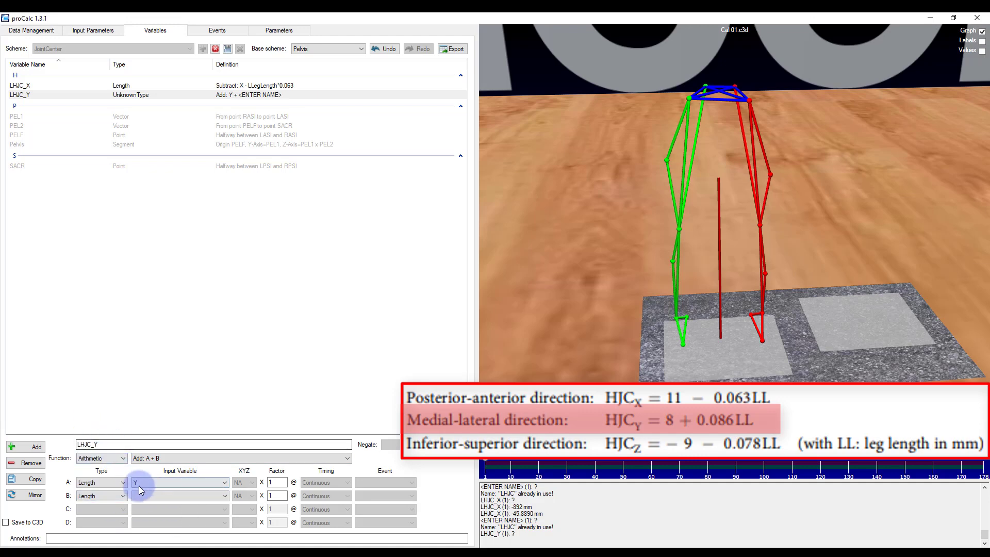
click(155, 496)
click(144, 520)
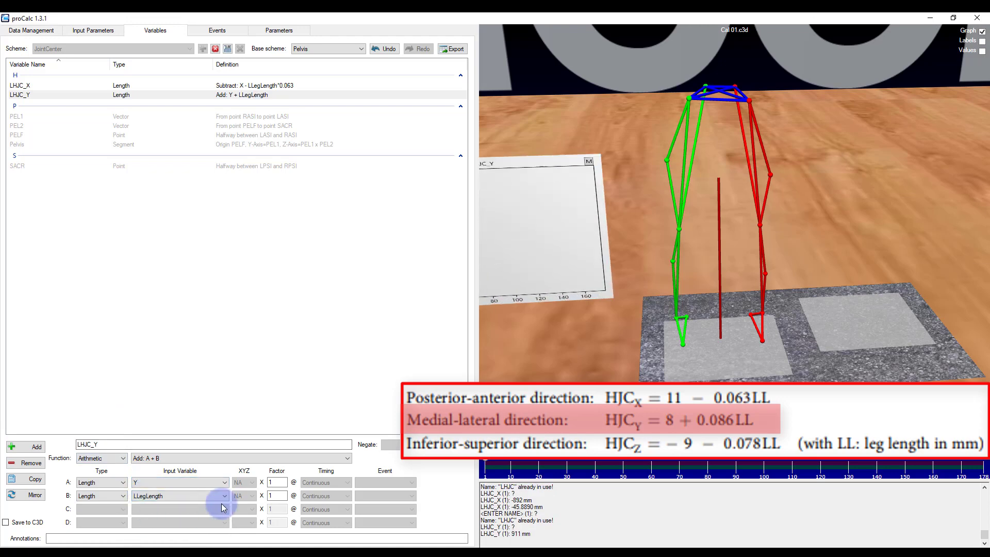
double_click(276, 495)
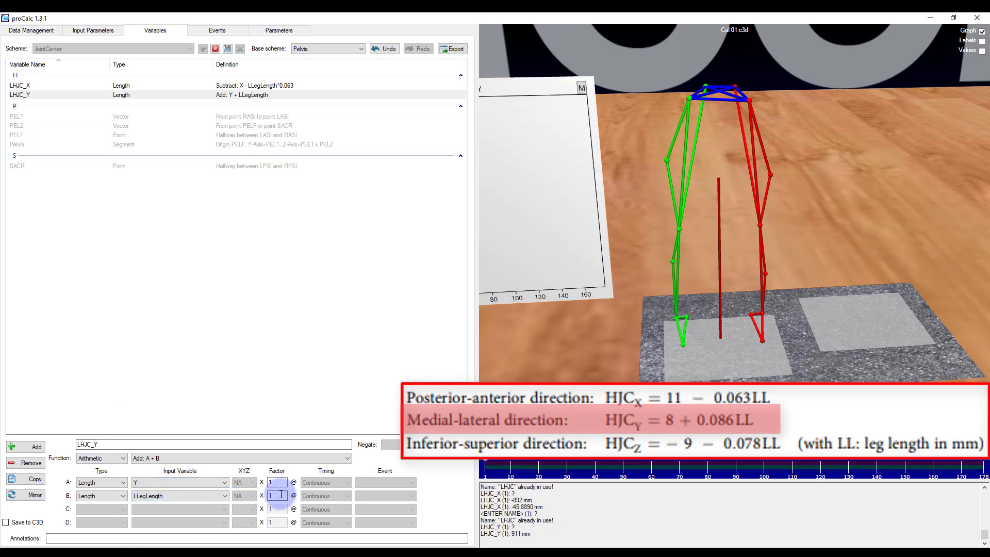
text(0.086)
click(269, 385)
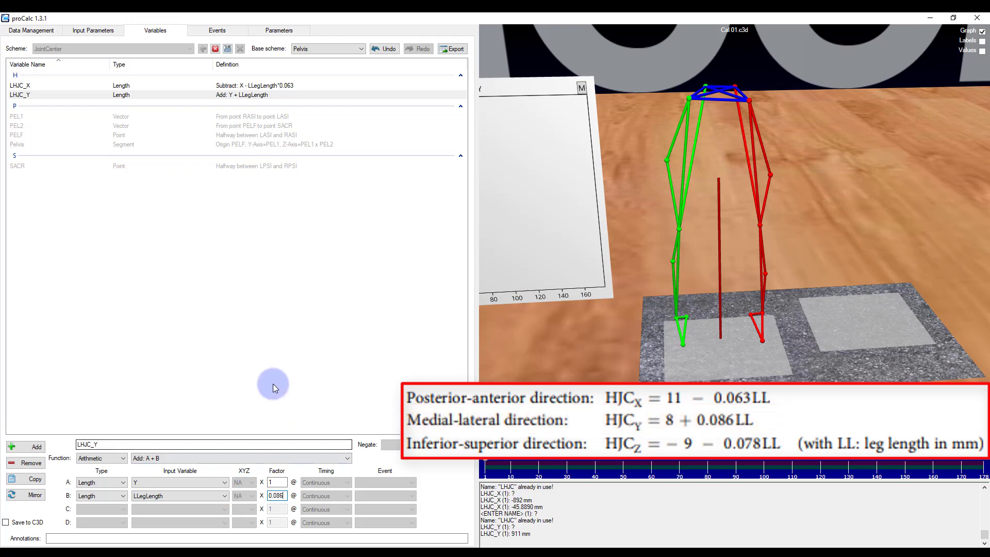
Add variable LHJC_Z as Subtract A - B with A = Length Z, factor -1.
click(18, 447)
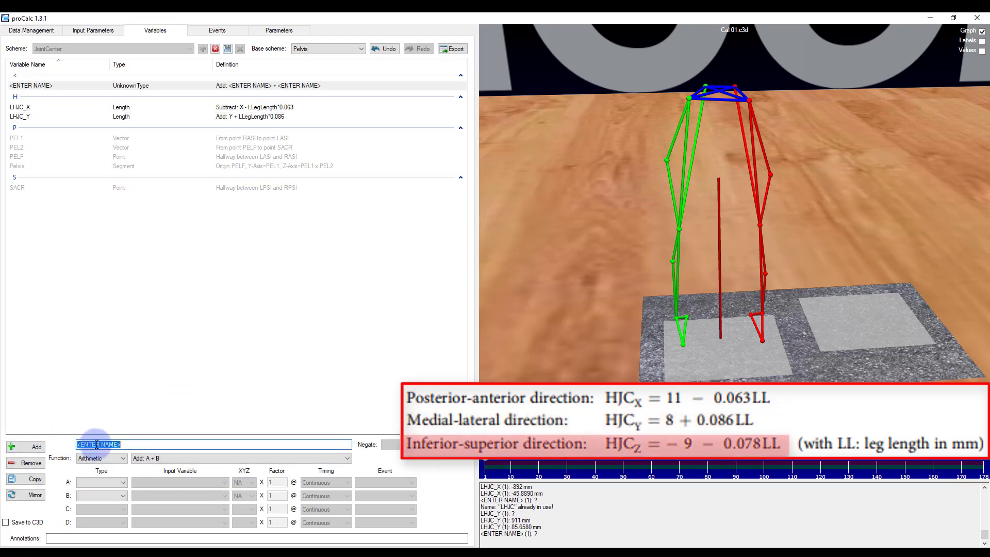
text(LHJ)
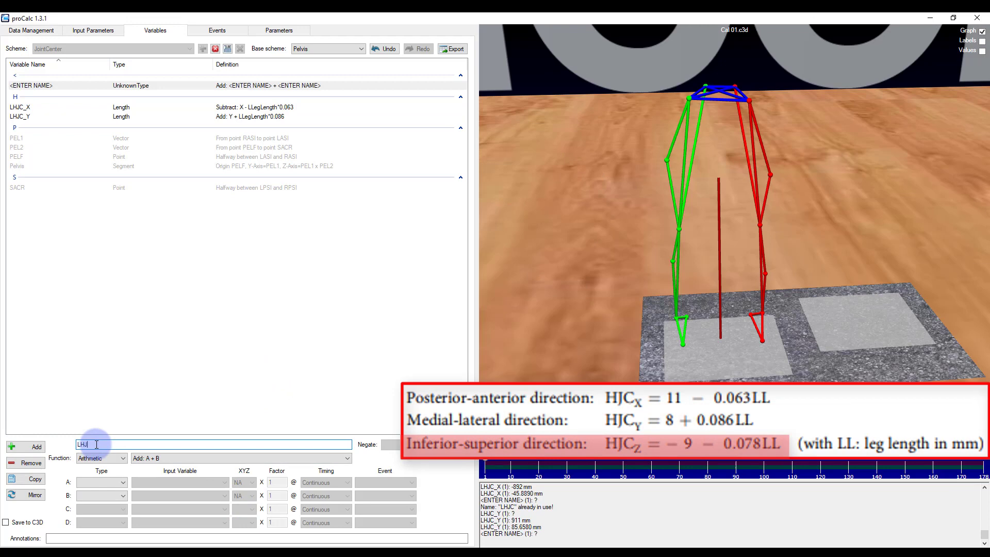
text(C_X)
key(BackSpace)
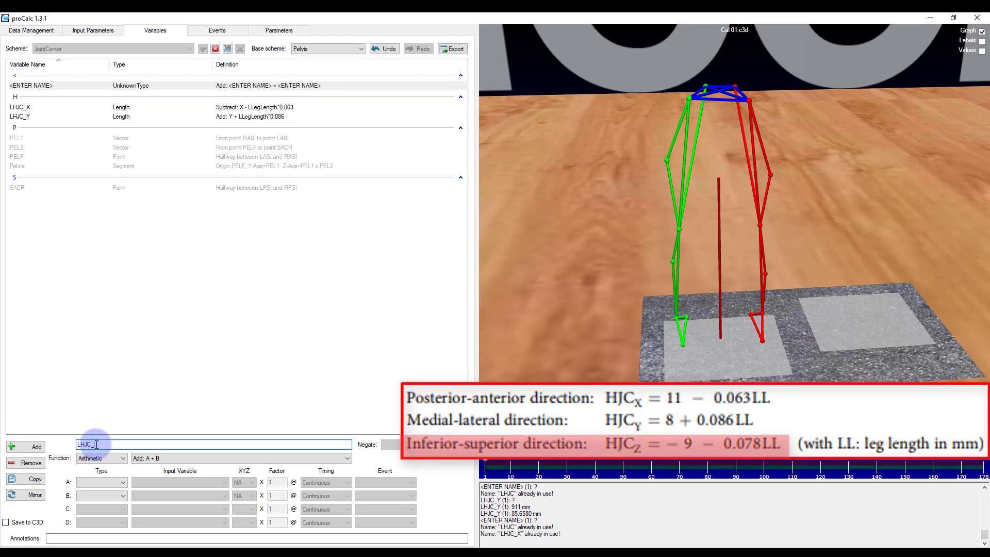
text(Z)
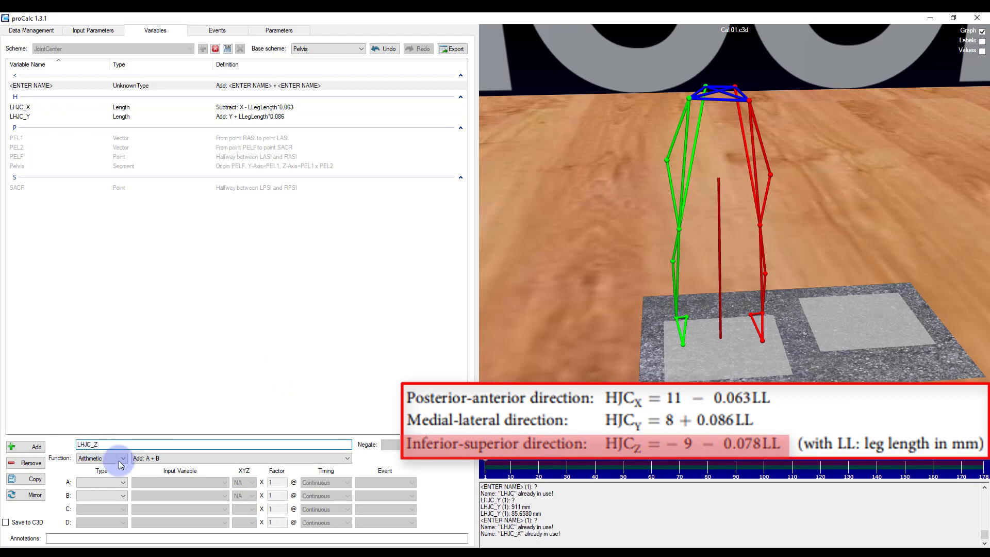
click(153, 458)
click(152, 475)
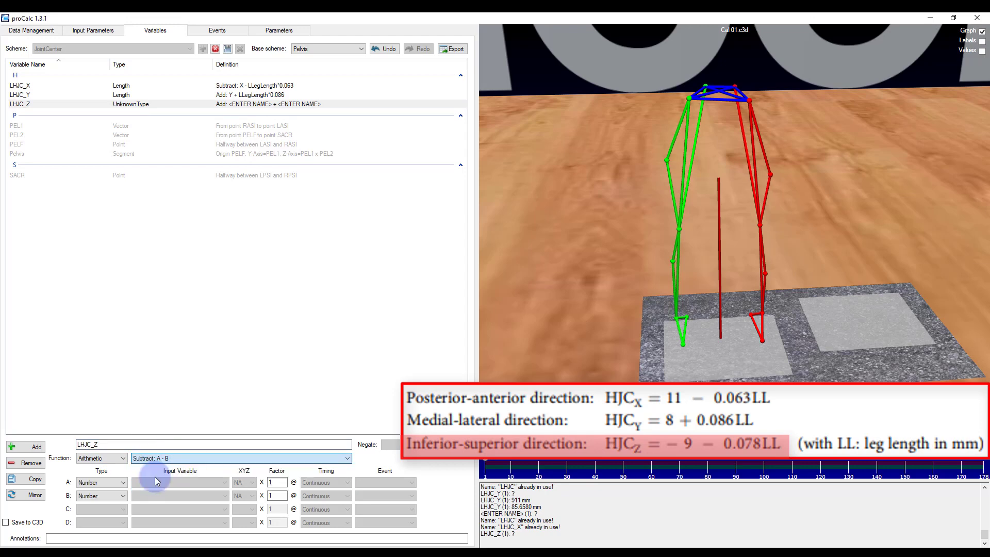
click(120, 482)
click(103, 421)
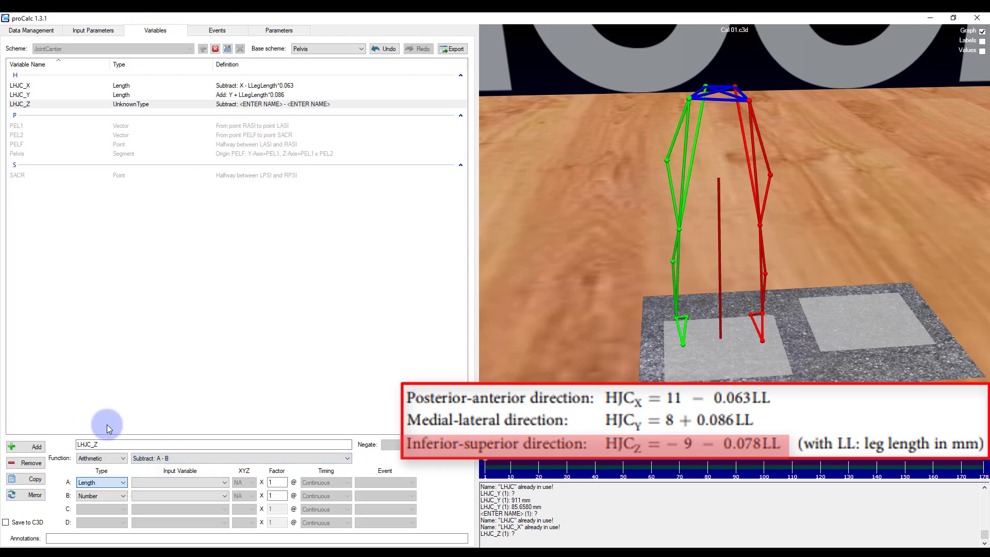
click(145, 482)
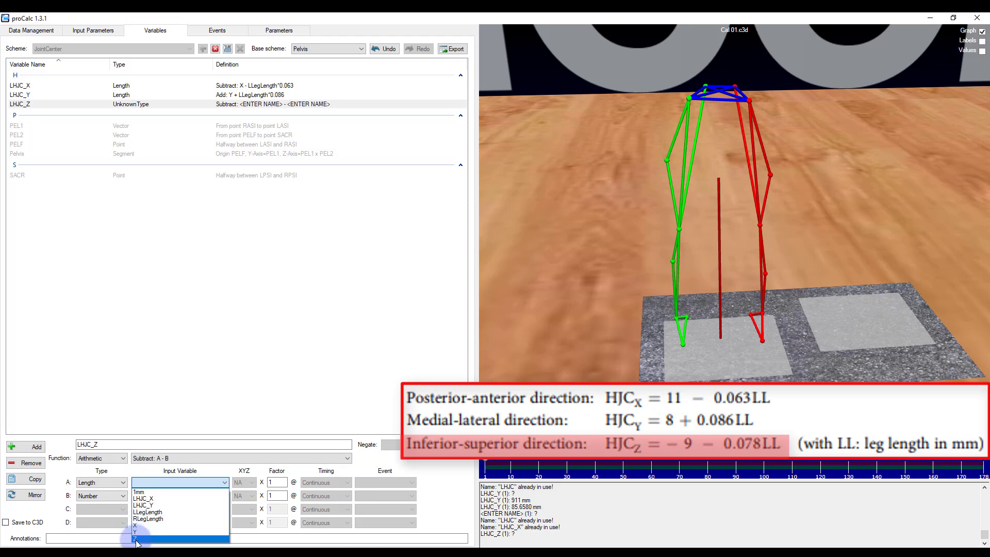
click(154, 538)
text(-)
Subtract Length LLegLength with factor 0.078, giving -61.4340 mm.
click(101, 495)
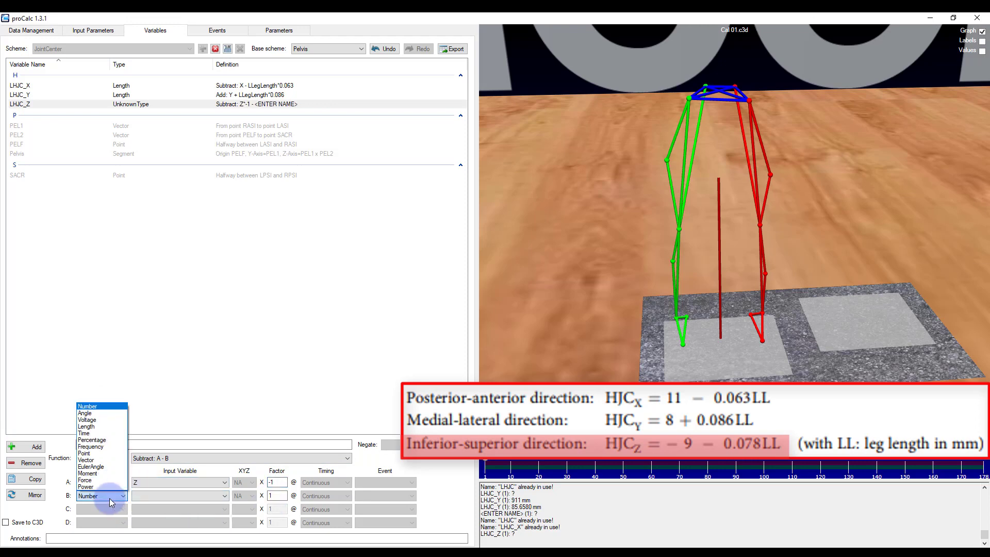
click(87, 426)
click(178, 496)
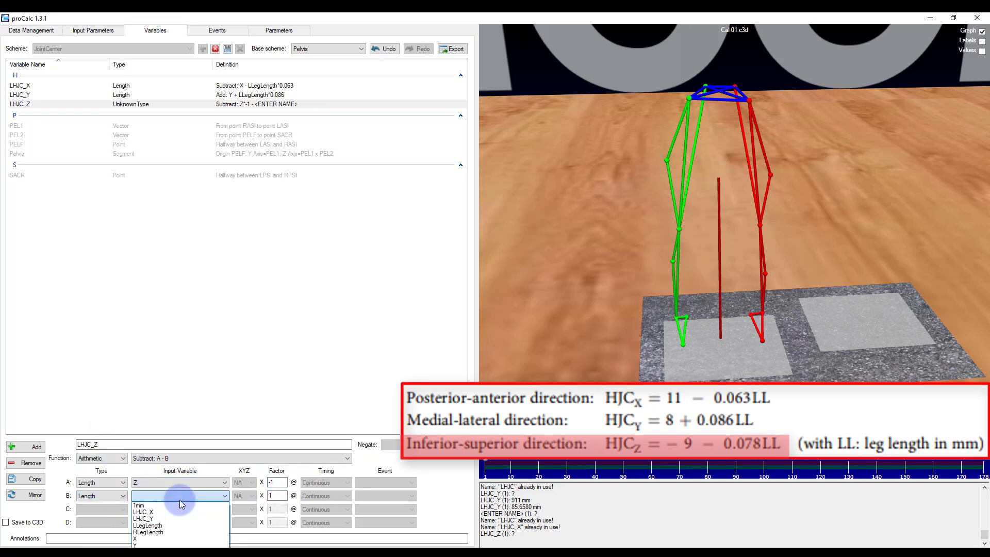
click(149, 525)
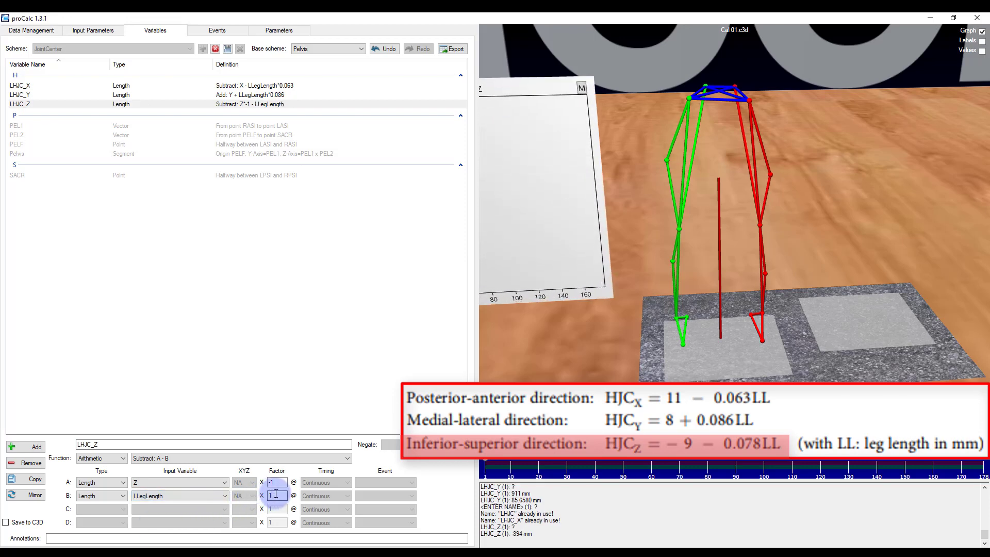
drag(276, 493, 252, 494)
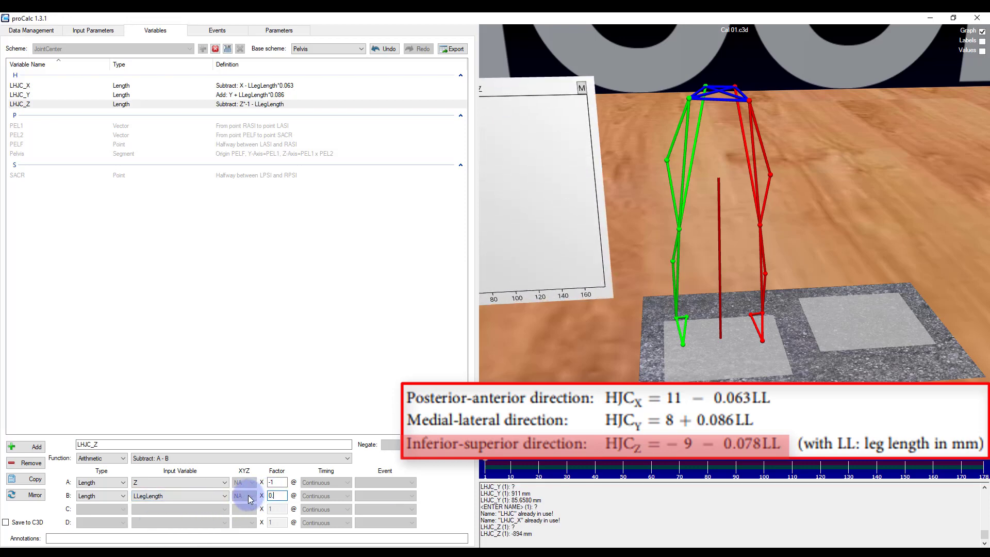
text(0.078)
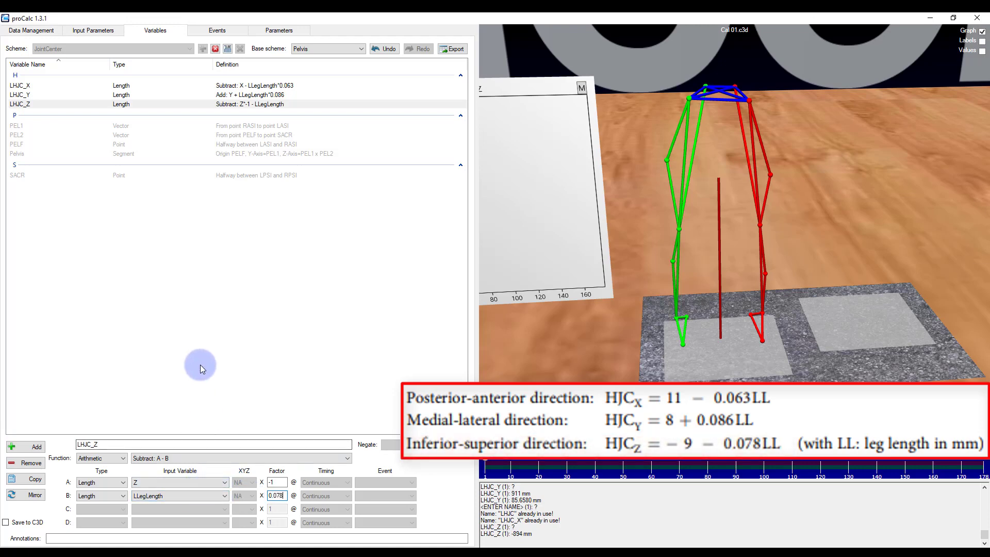
click(224, 355)
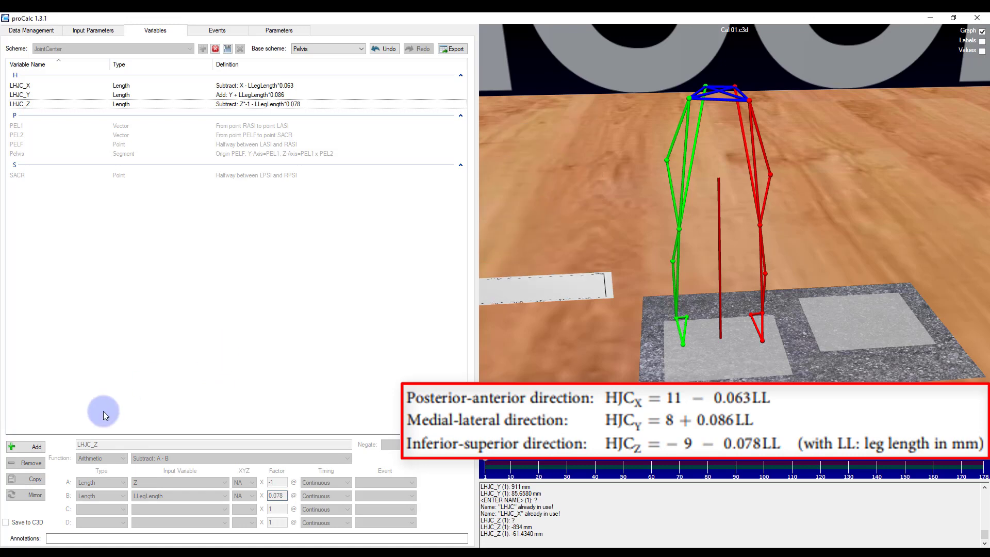
Add Point variable LHJC_PC as '{A, B, C} in Segment D's local coordinates'.
click(40, 448)
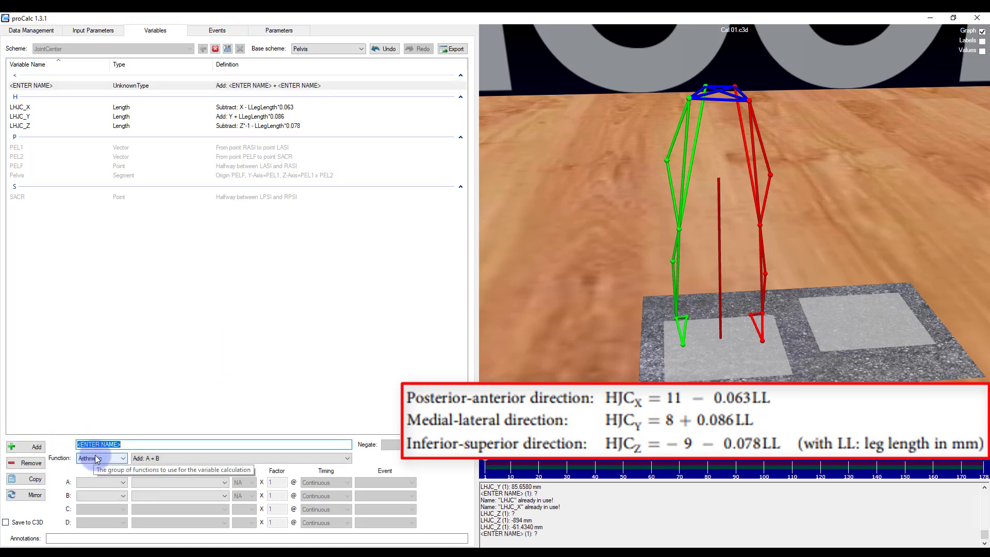
text(LHJC_PC)
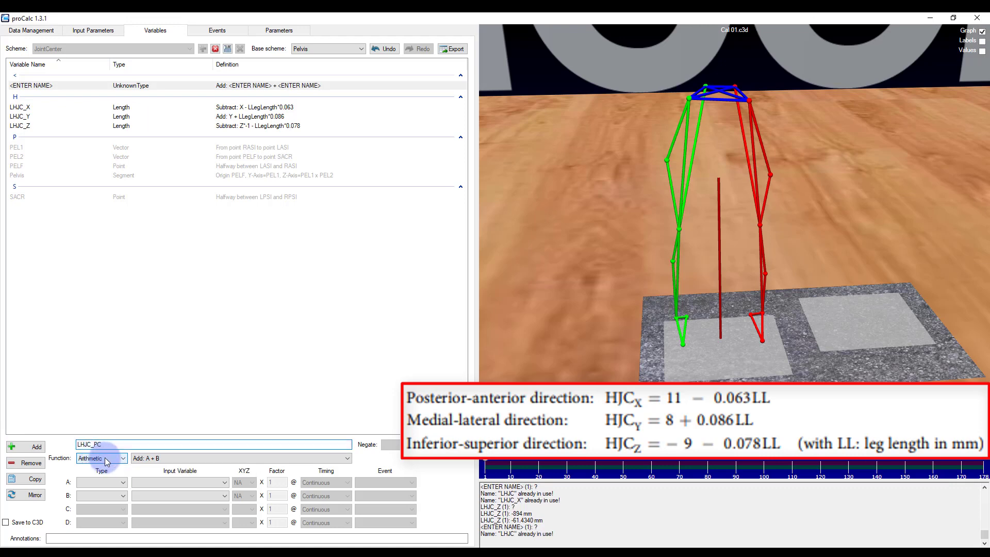
click(107, 460)
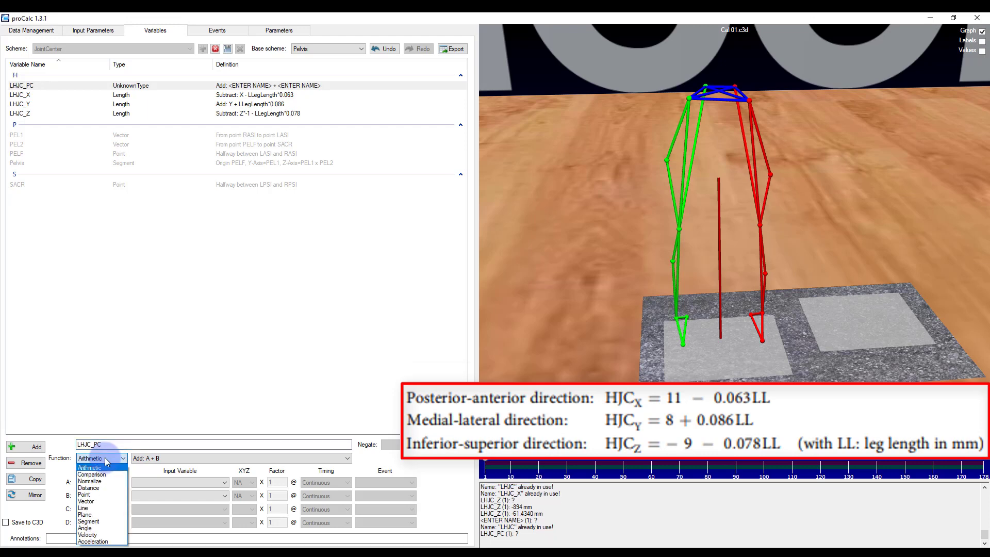
click(95, 494)
click(150, 461)
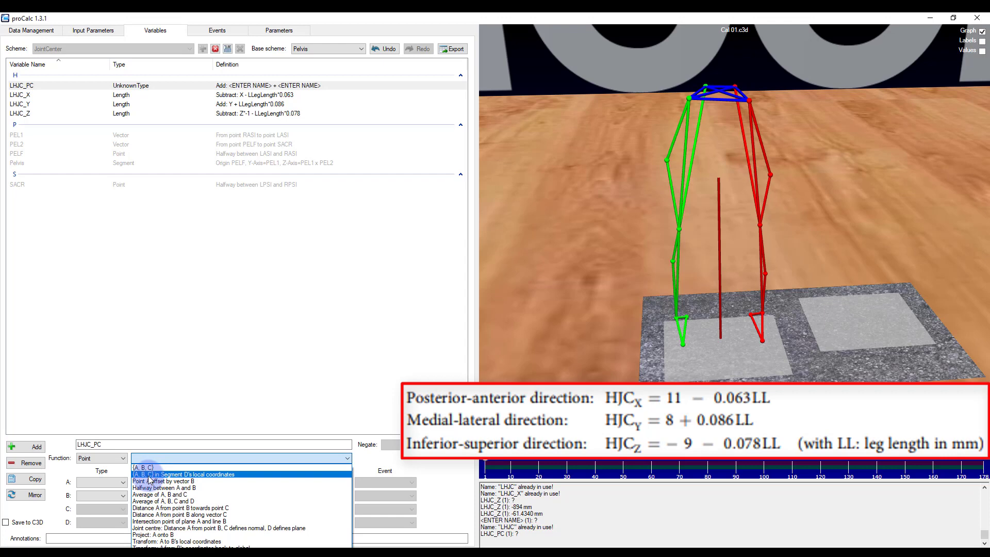
click(148, 475)
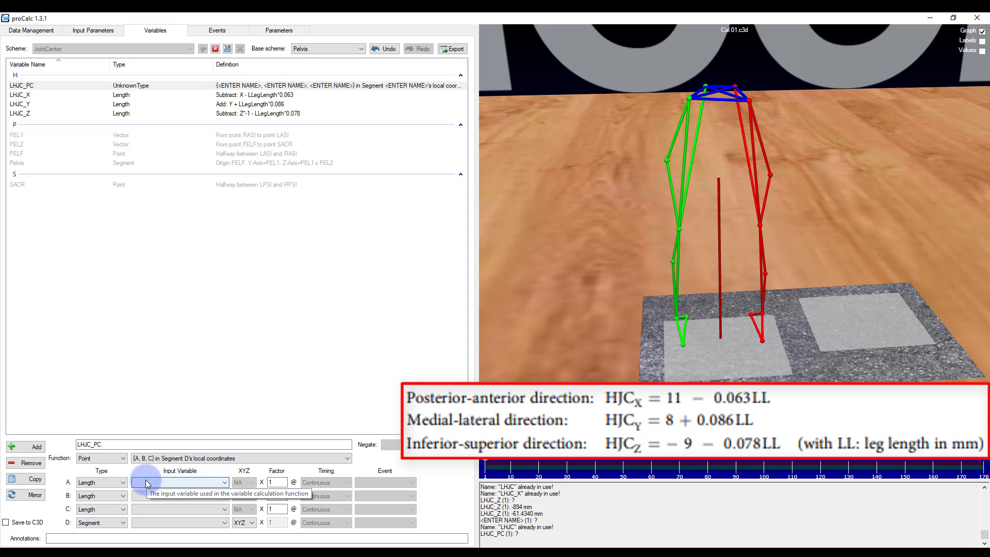
Use LHJC_X, LHJC_Y, LHJC_Z as coordinates in the Pelvis segment, then inspect the point in 3-D.
click(147, 484)
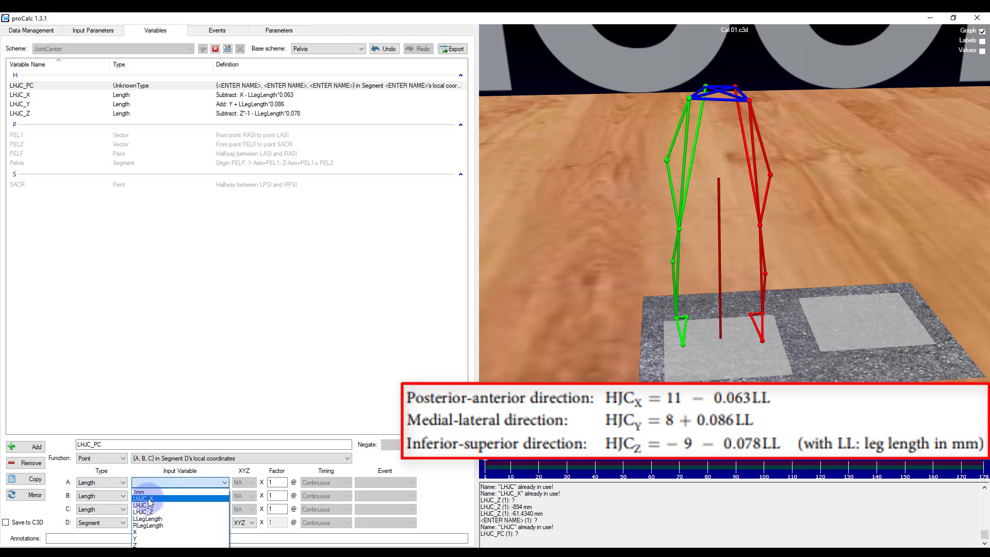
click(149, 499)
click(155, 496)
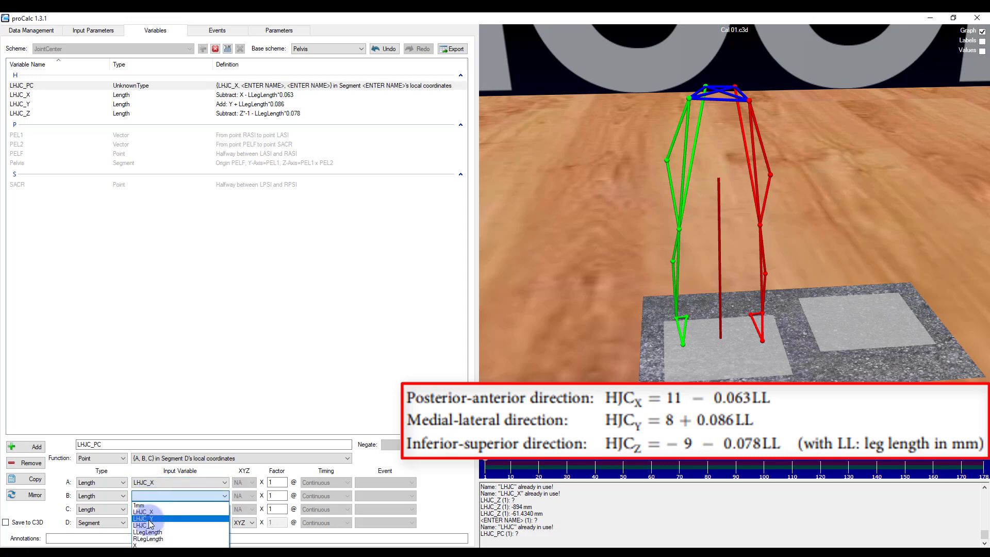
click(149, 519)
click(147, 509)
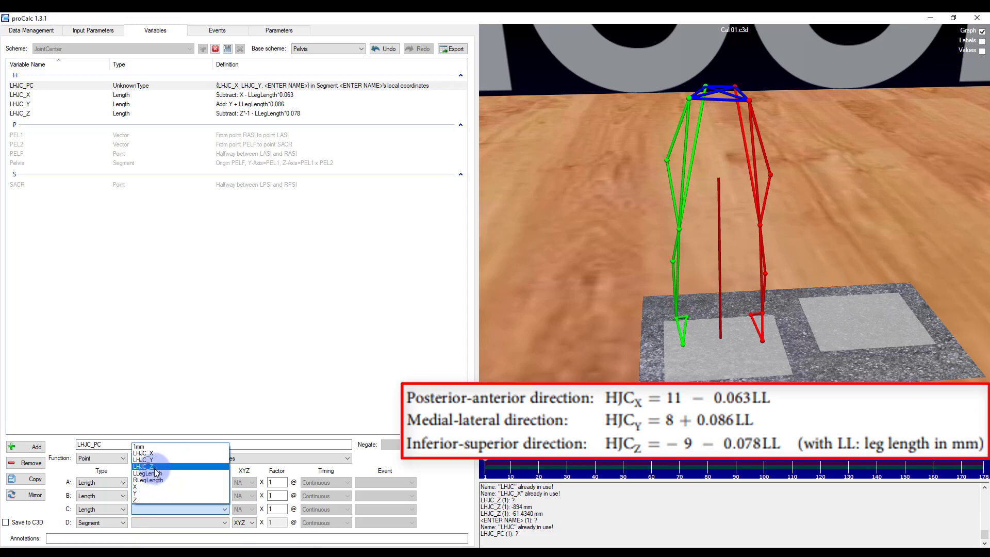
click(155, 467)
click(153, 522)
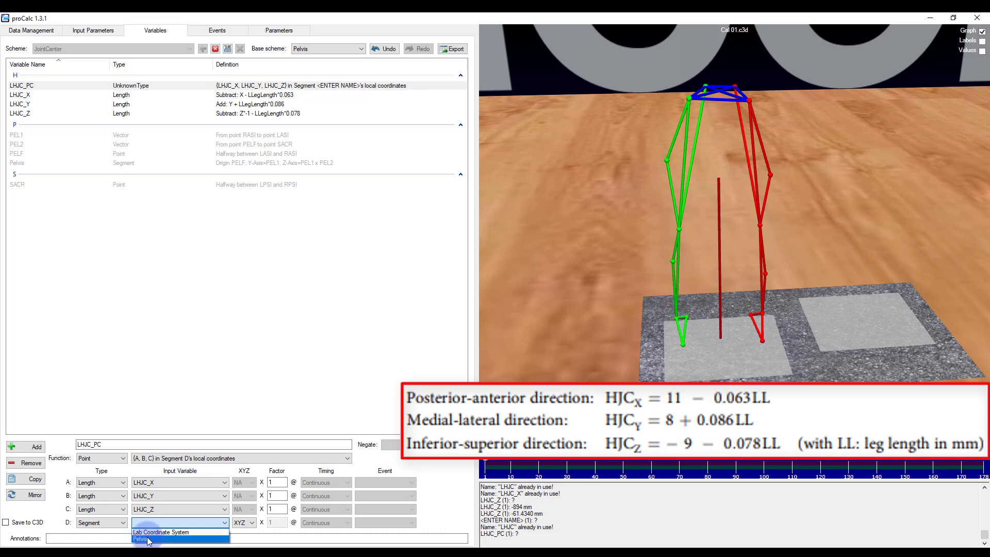
click(147, 539)
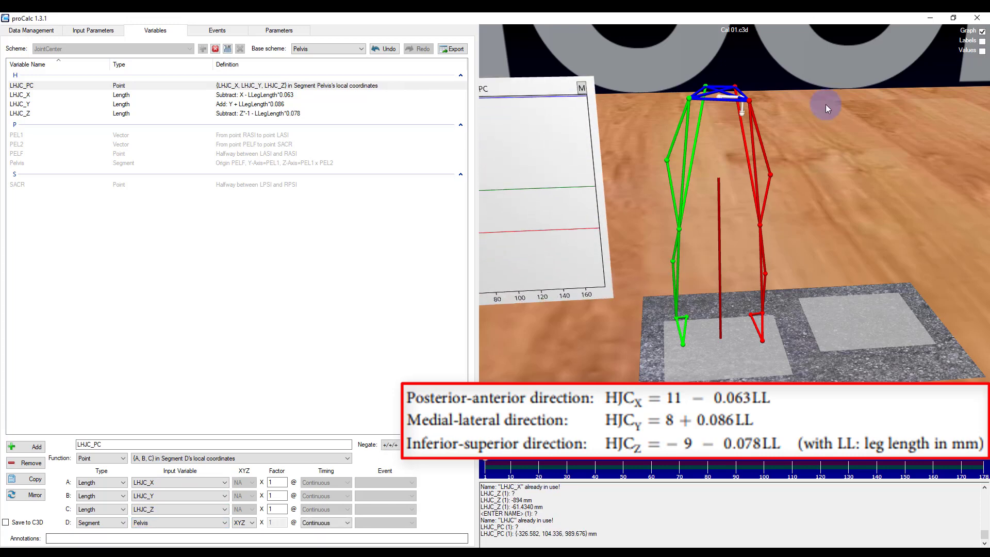
drag(813, 140, 605, 146)
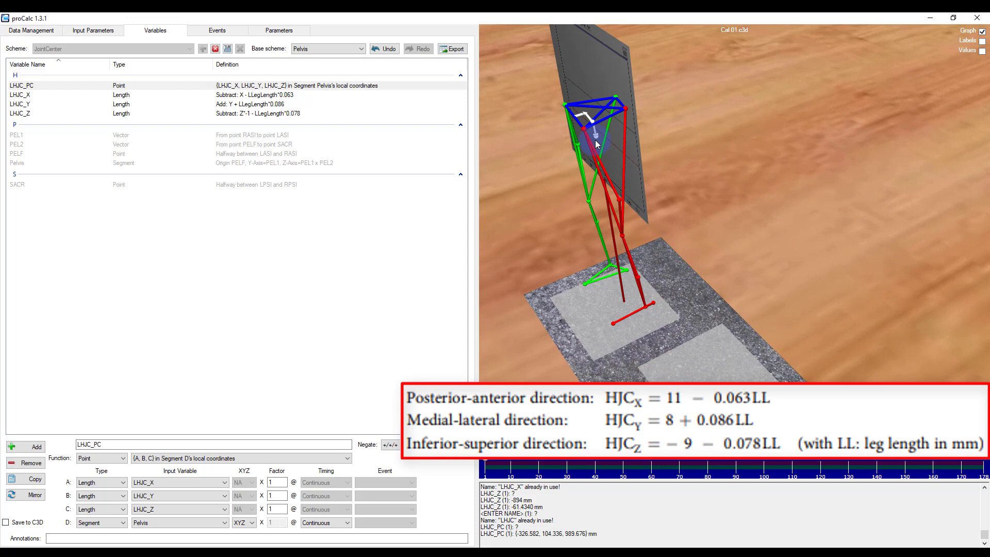
click(239, 284)
Mirror LHJC_X, LHJC_Y and LHJC_Z into right-side RHJC_X, RHJC_Y and RHJC_Z.
click(25, 96)
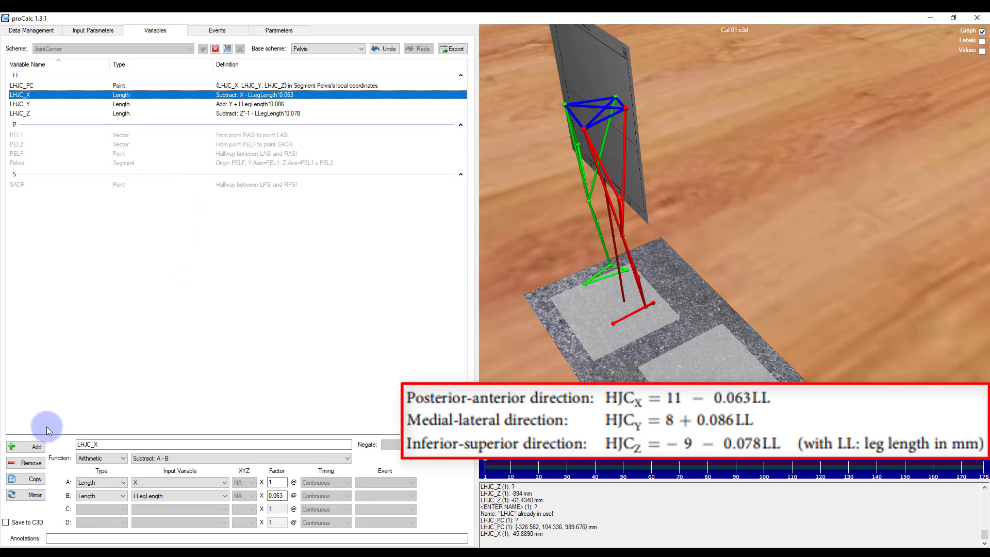
click(32, 495)
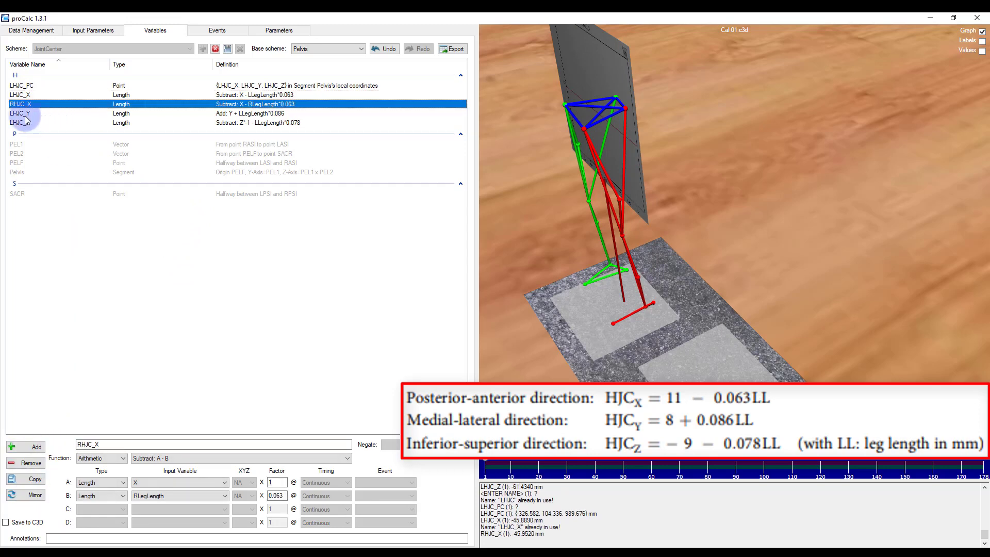
click(32, 115)
click(33, 495)
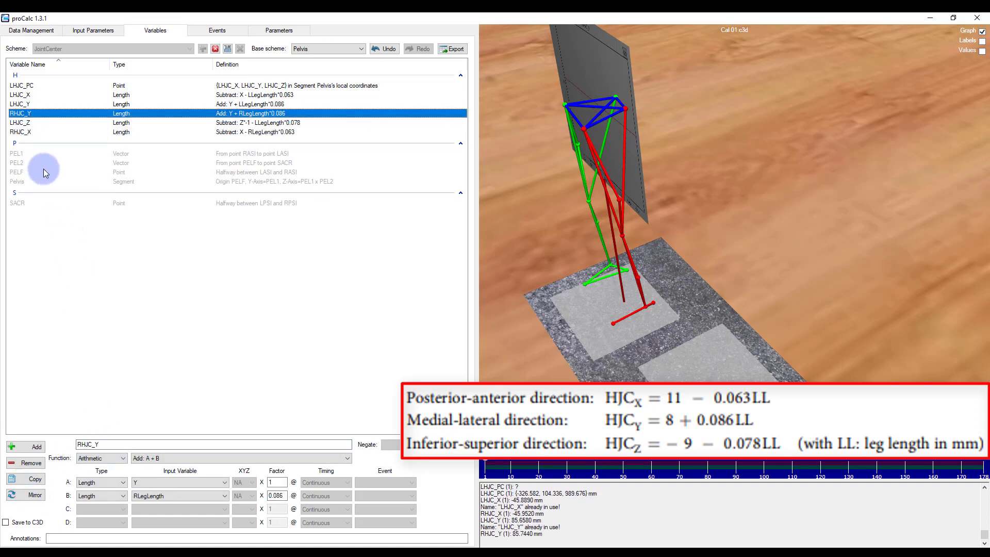
click(24, 124)
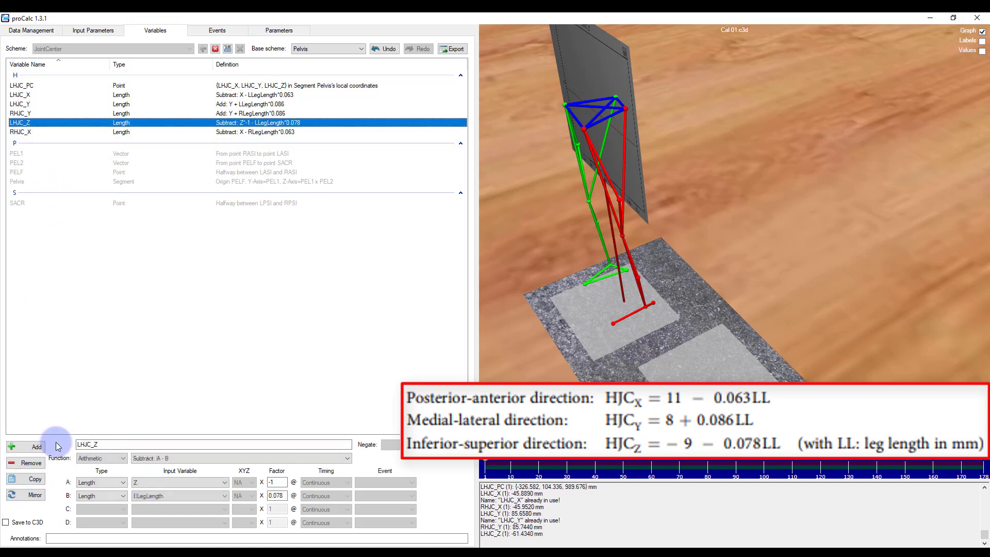
click(34, 495)
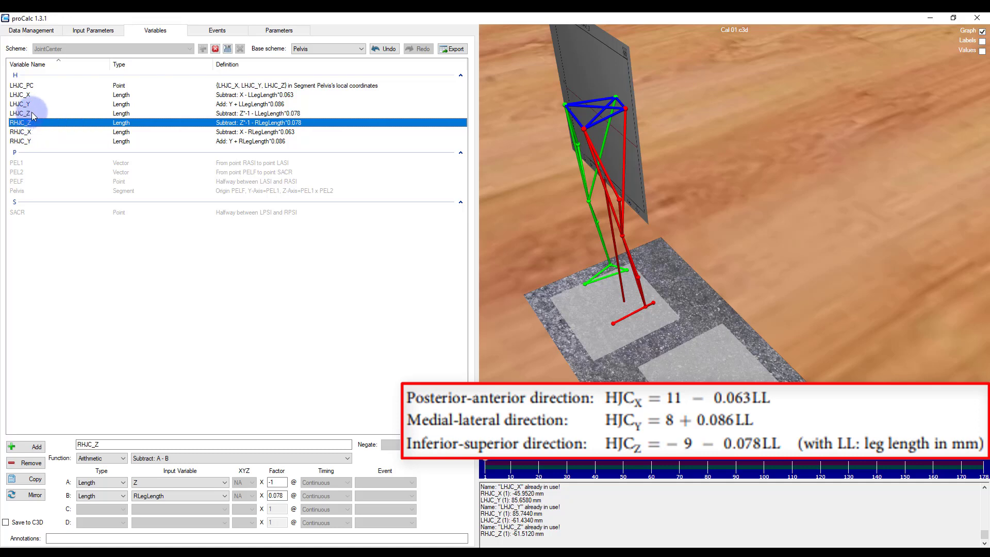
Change RHJC_Y's factors to -1 for Y and -0.086 for RLegLength.
click(27, 142)
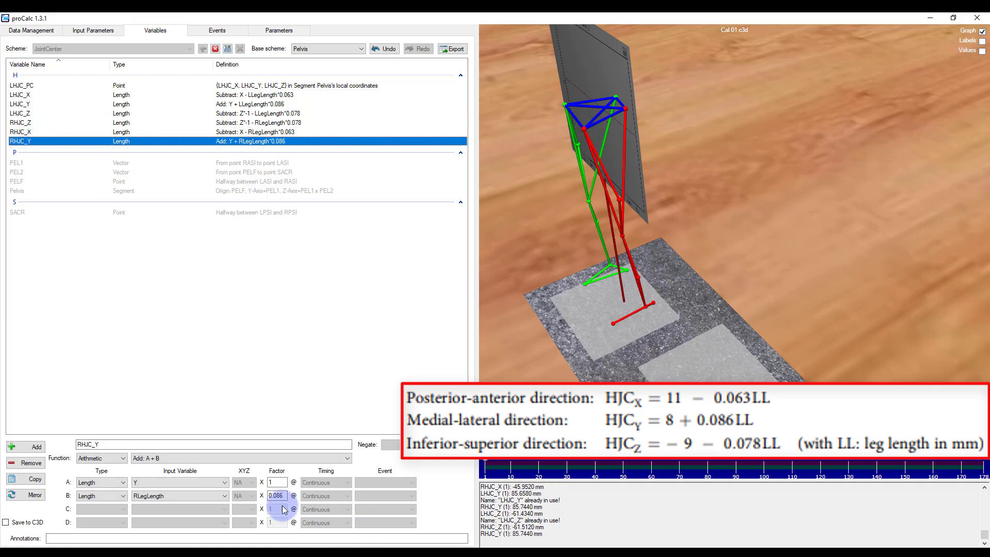
click(270, 483)
double_click(282, 483)
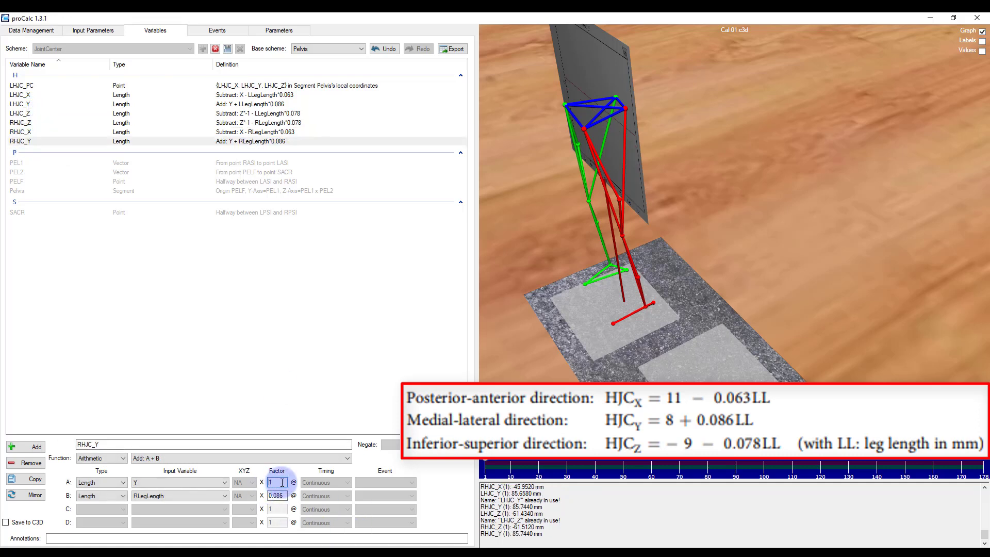
click(275, 496)
text(-)
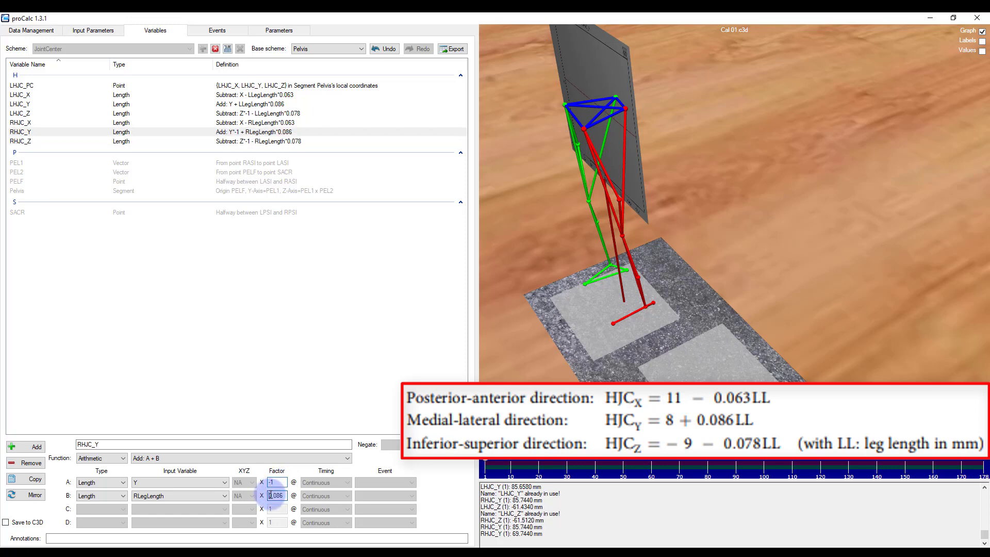
click(283, 400)
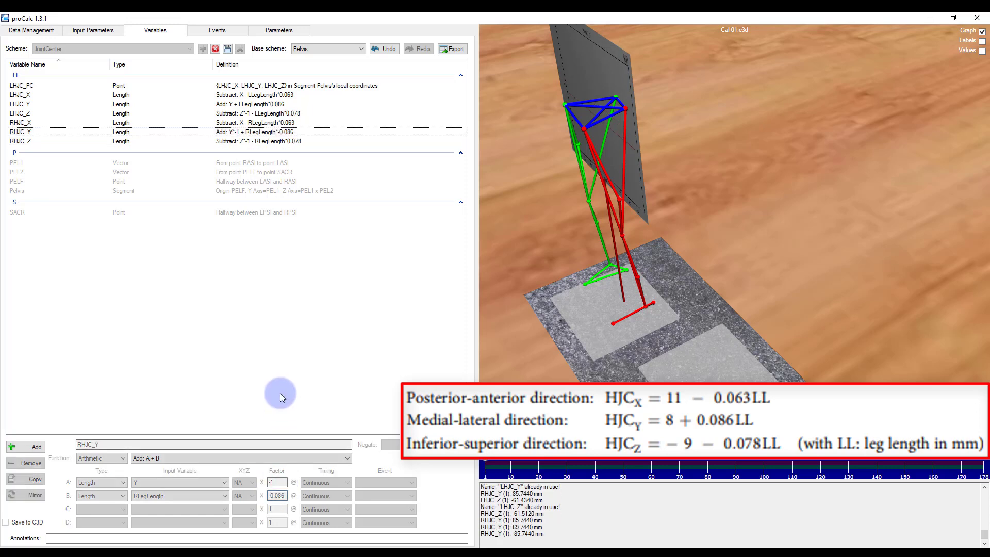
click(32, 447)
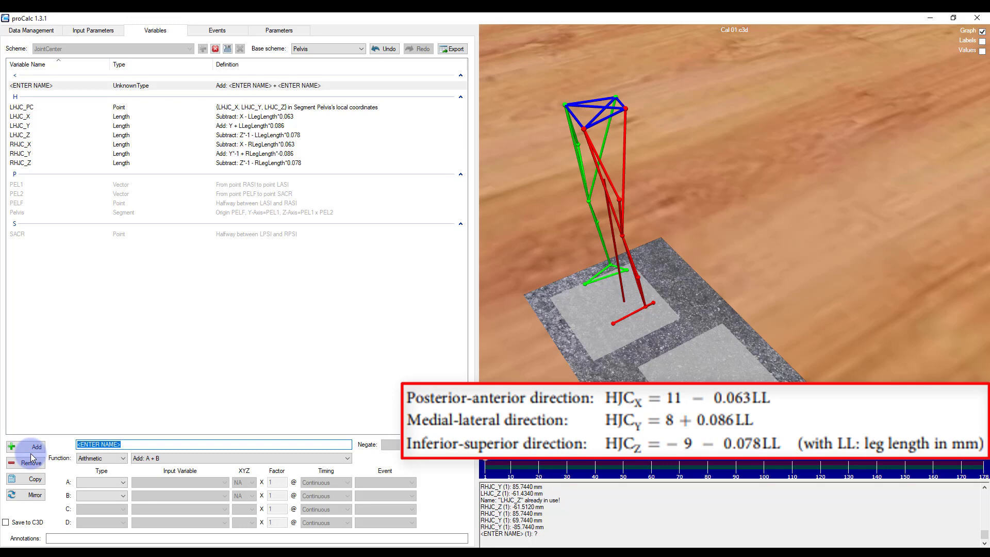
Name the new variable RHJC_PC as a Point in Segment D's local coordinates.
text(RHJC_PC)
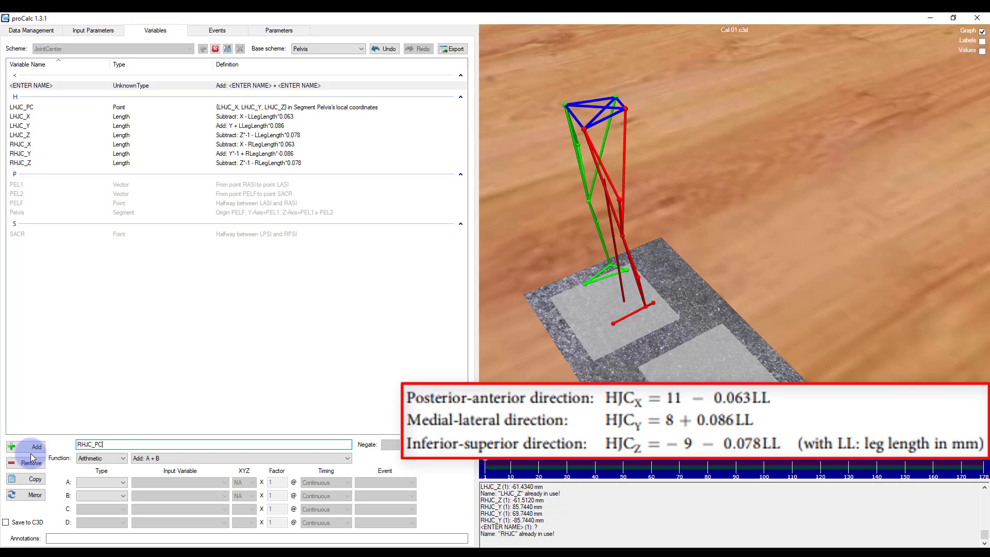
click(102, 458)
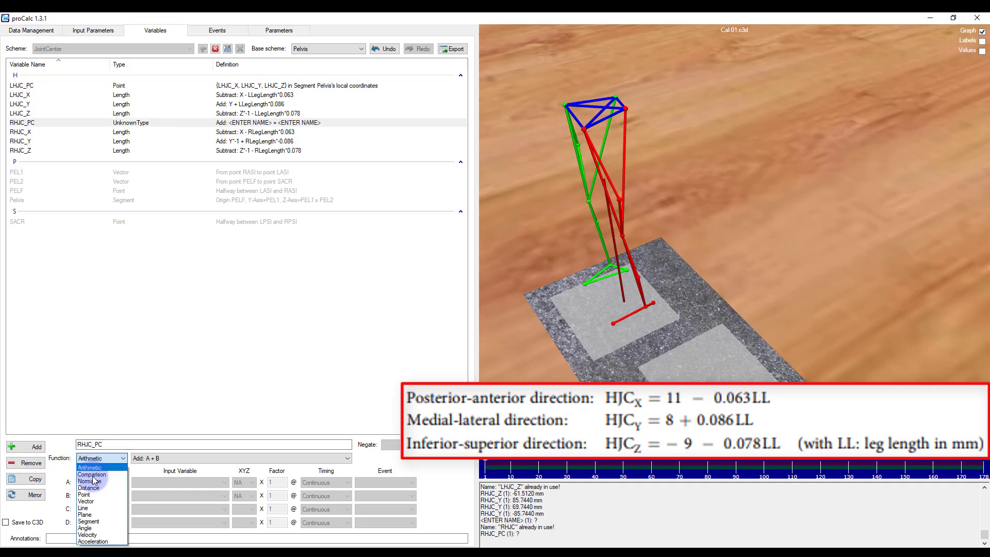
click(85, 495)
click(138, 458)
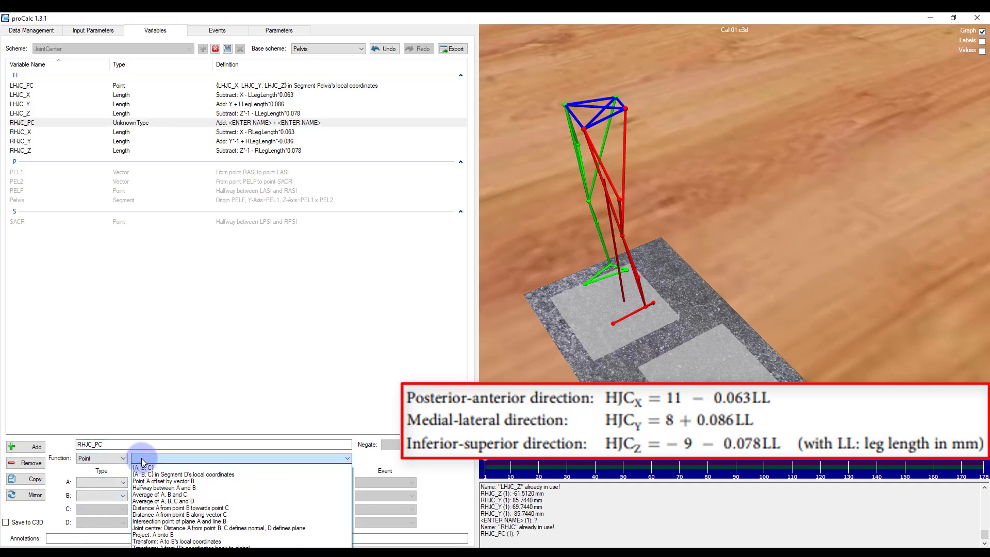
click(141, 474)
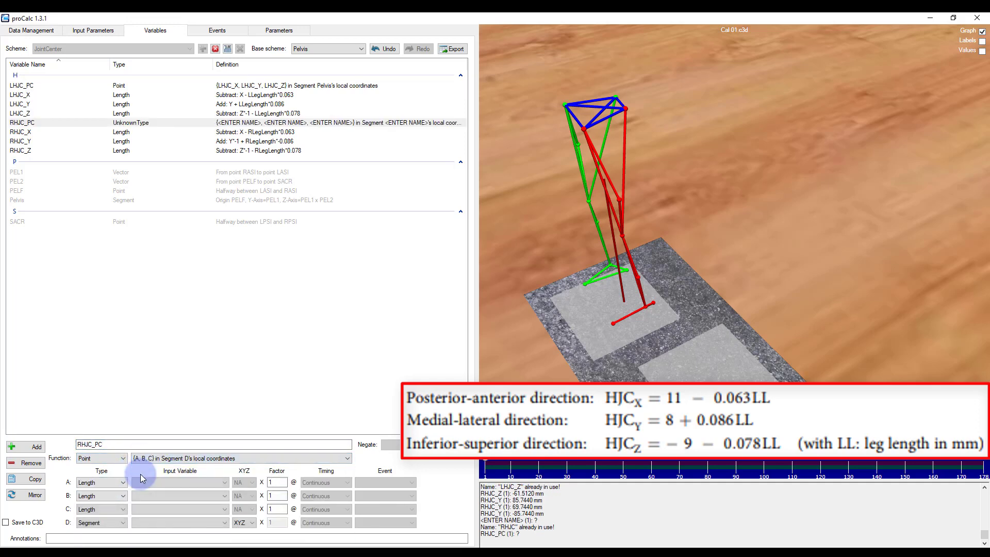
Use RHJC_X, RHJC_Y and RHJC_Z as inputs A–C and Pelvis as segment D.
click(175, 483)
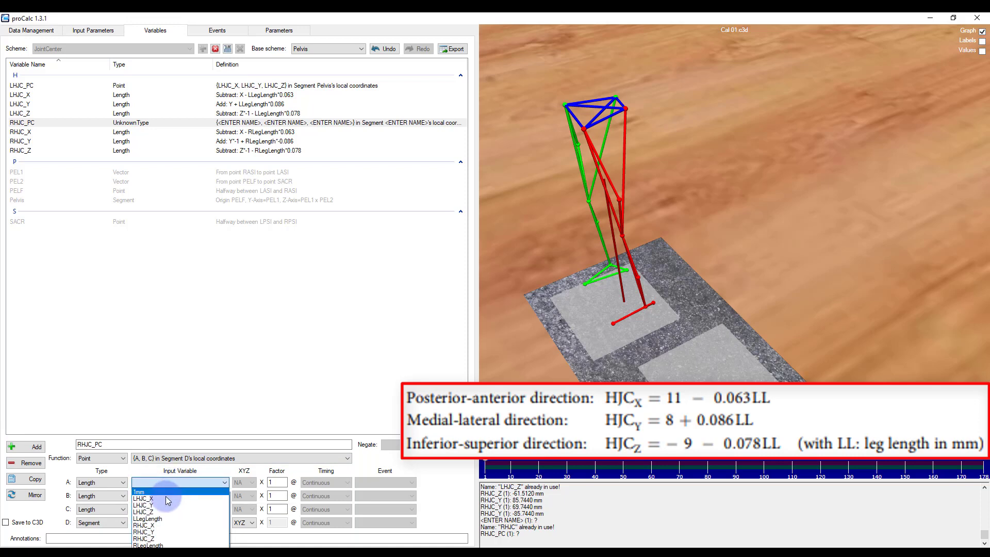
click(149, 521)
click(159, 498)
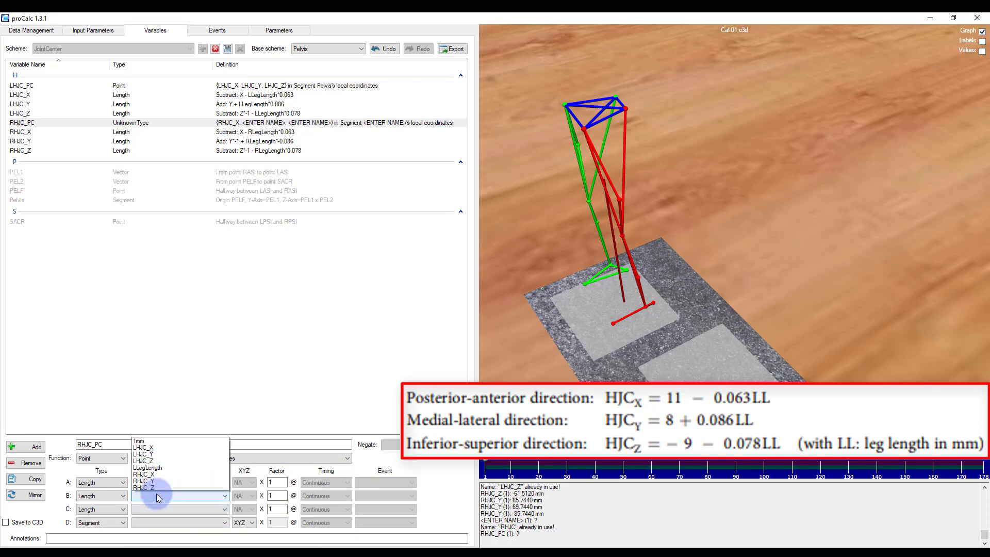
click(154, 454)
click(155, 509)
click(156, 473)
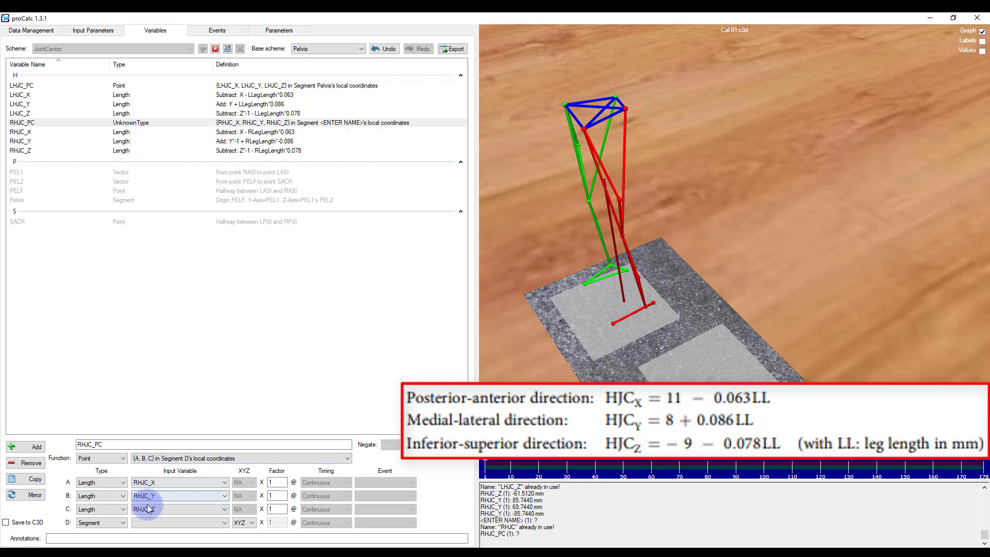
click(149, 523)
click(145, 539)
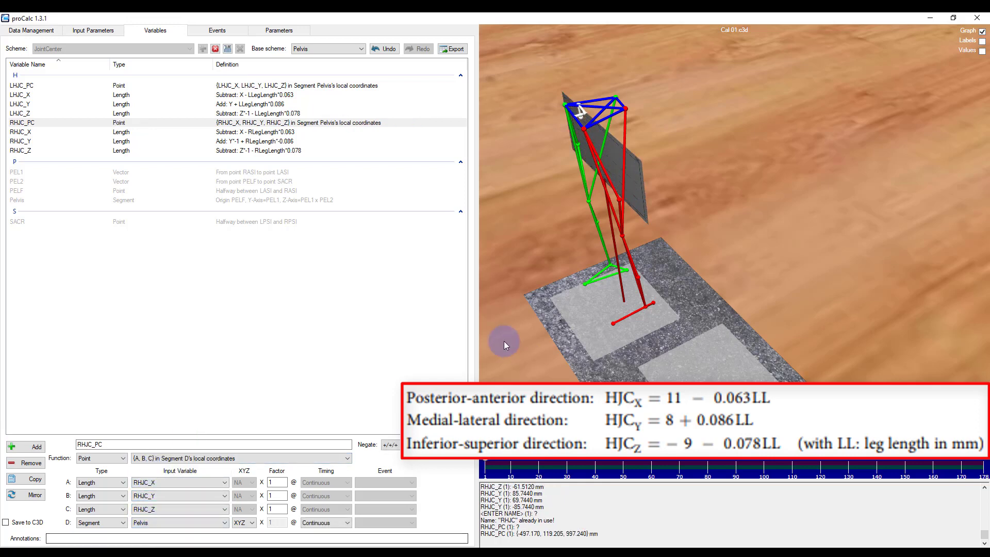
drag(609, 176, 634, 155)
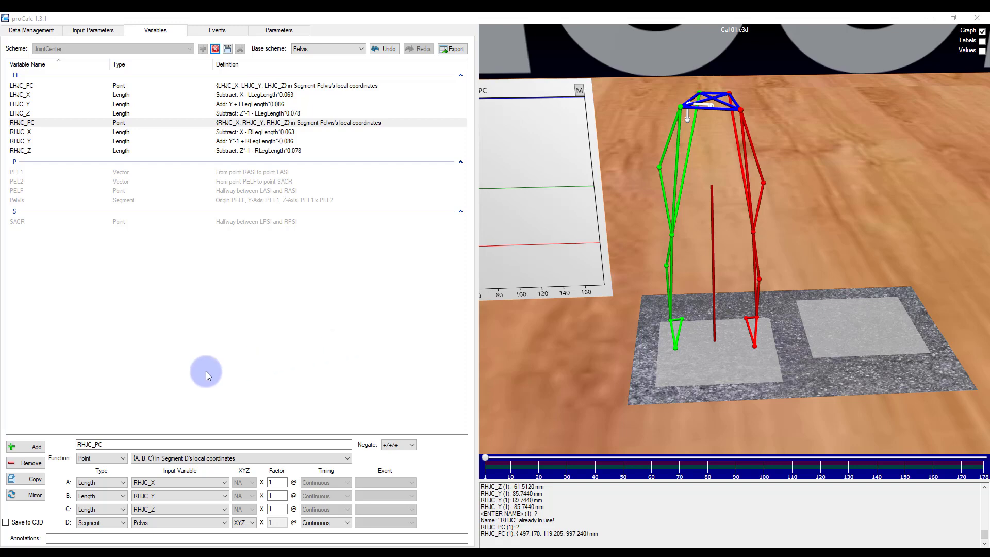
Add a new variable named RKJC_PC.
click(34, 446)
text(RKJC_)
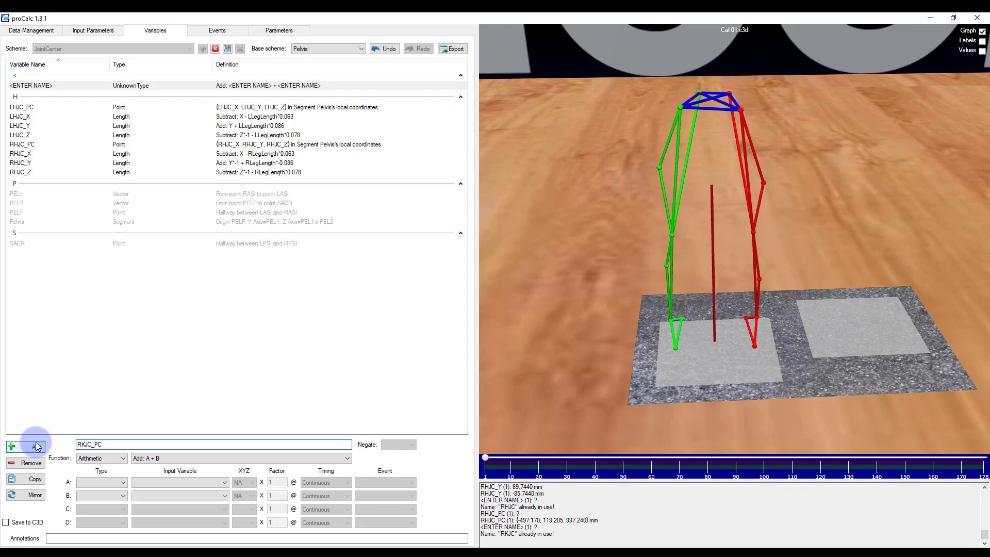
Make RKJC_PC a Point using the joint-centre formula: distance A from B, C normal, D plane.
click(123, 458)
click(90, 498)
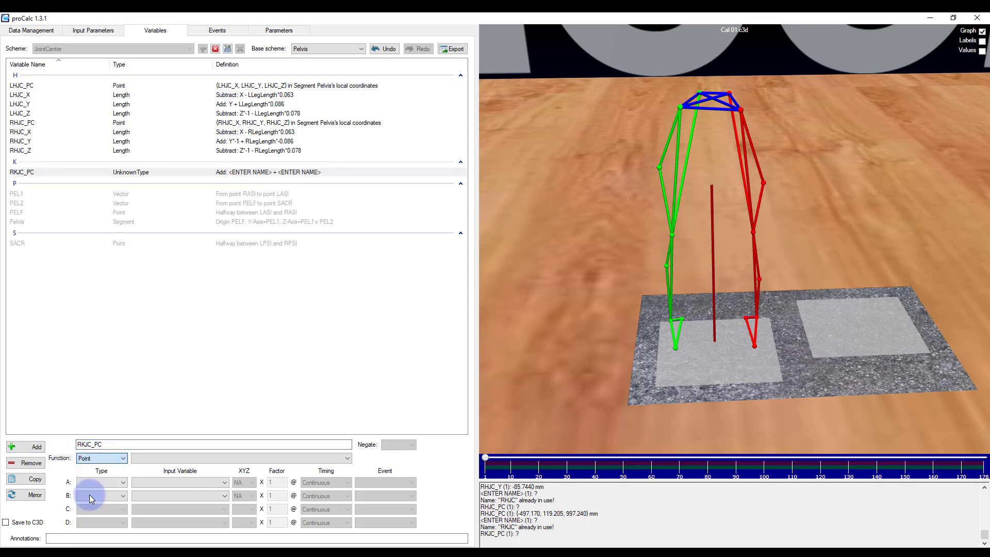
click(137, 459)
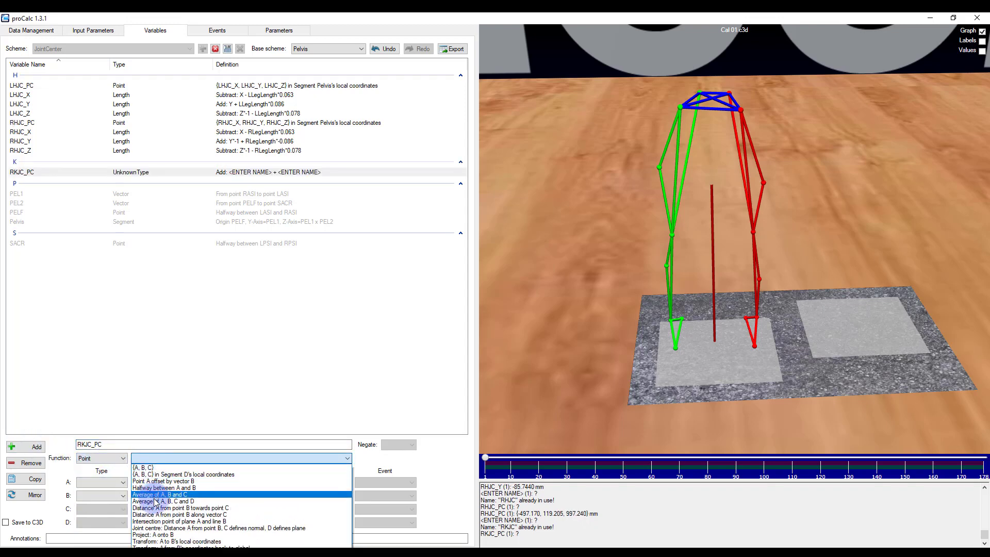
click(157, 528)
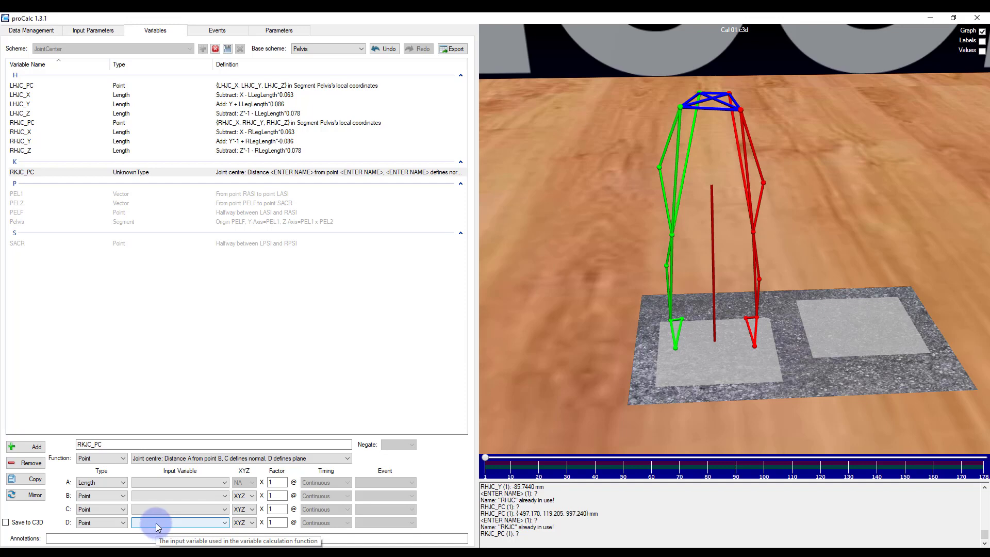
Leave inputs A–D empty and save the variable edits.
click(170, 483)
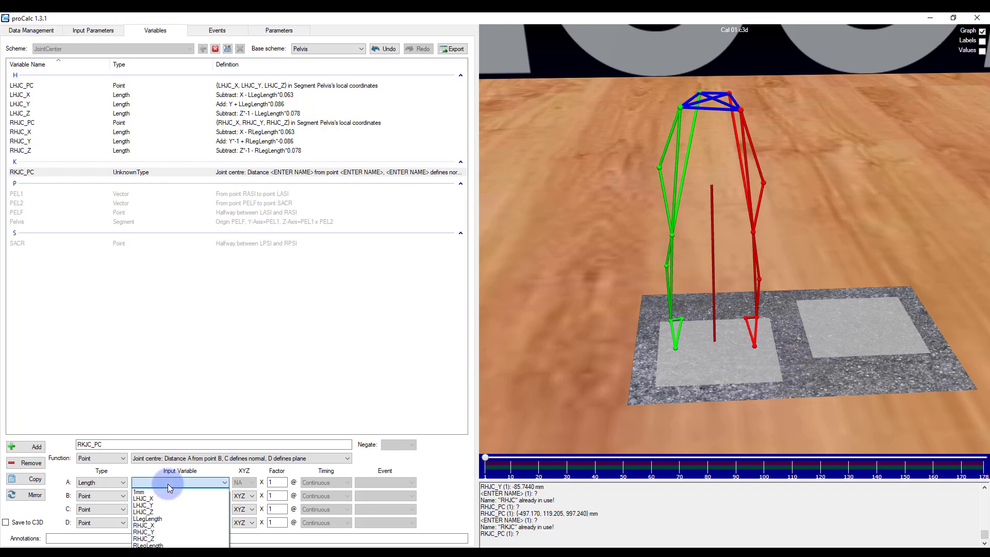
click(387, 457)
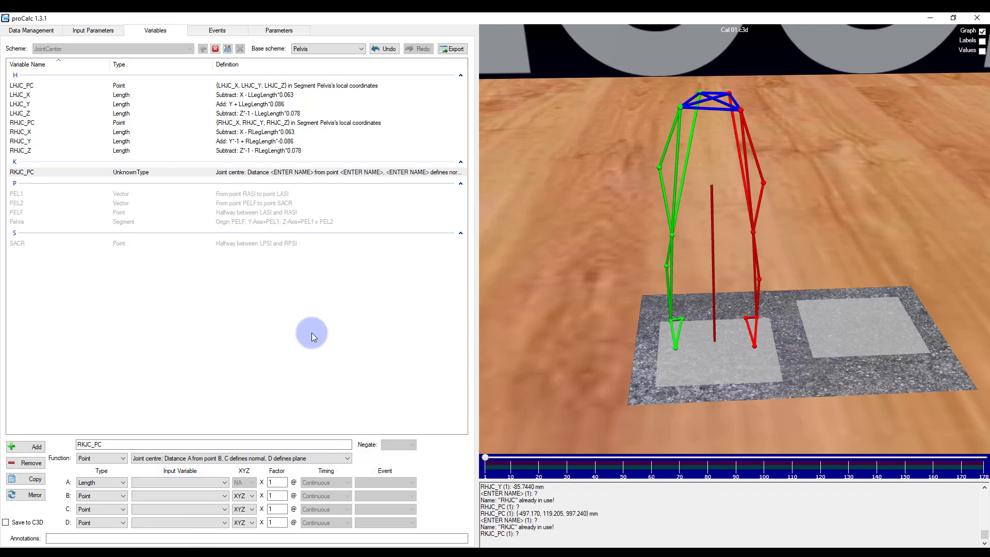
click(229, 49)
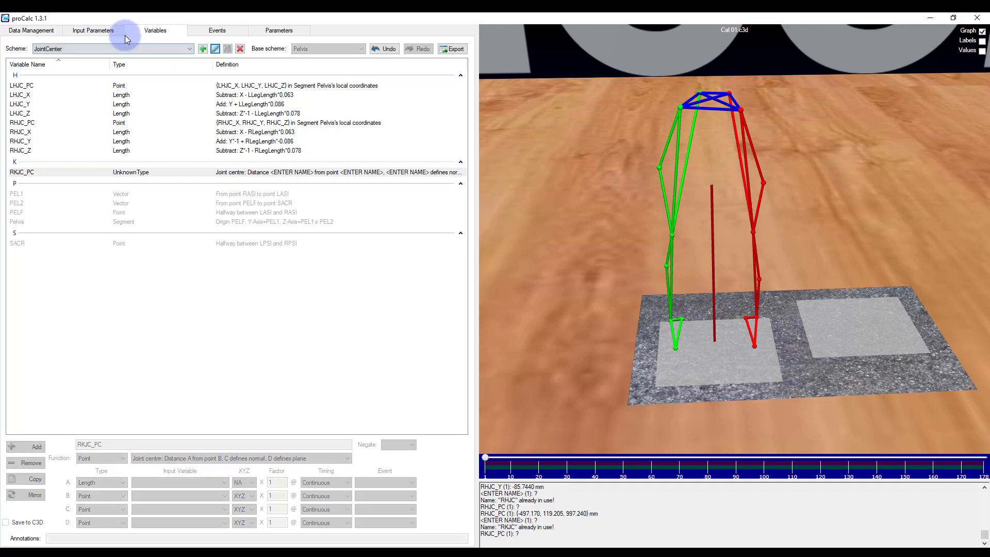
Add LKneeWidth (102 mm) from Subject Measurements as an input parameter.
click(90, 32)
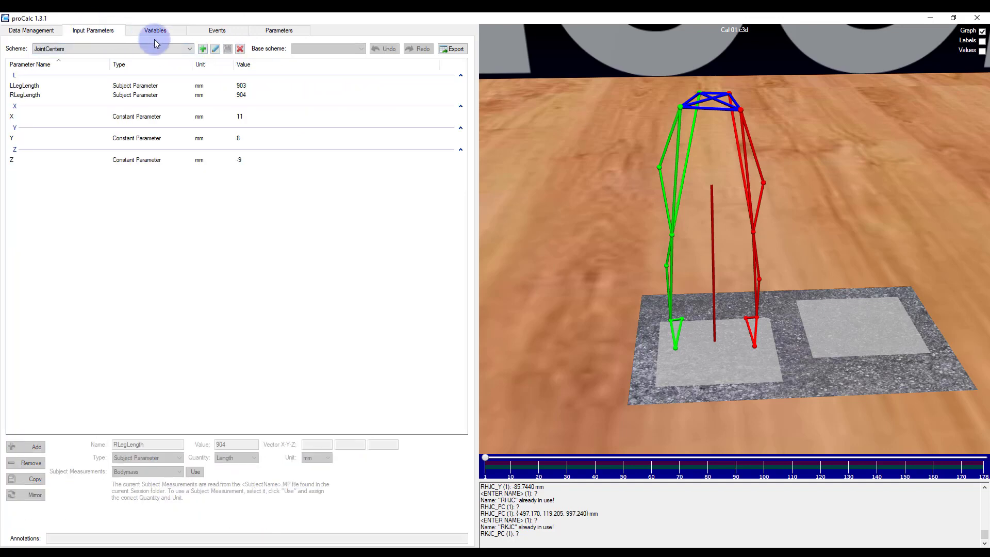
click(215, 50)
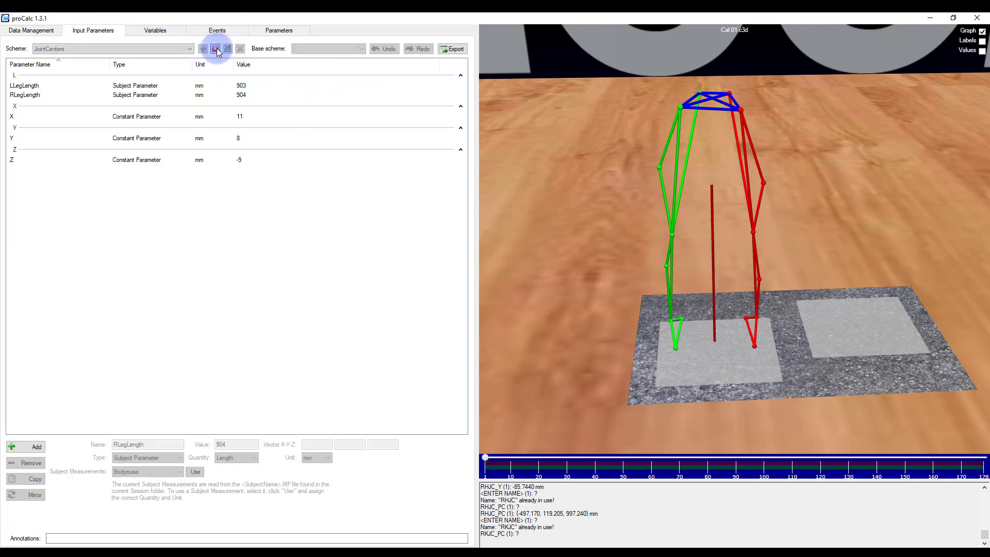
click(37, 447)
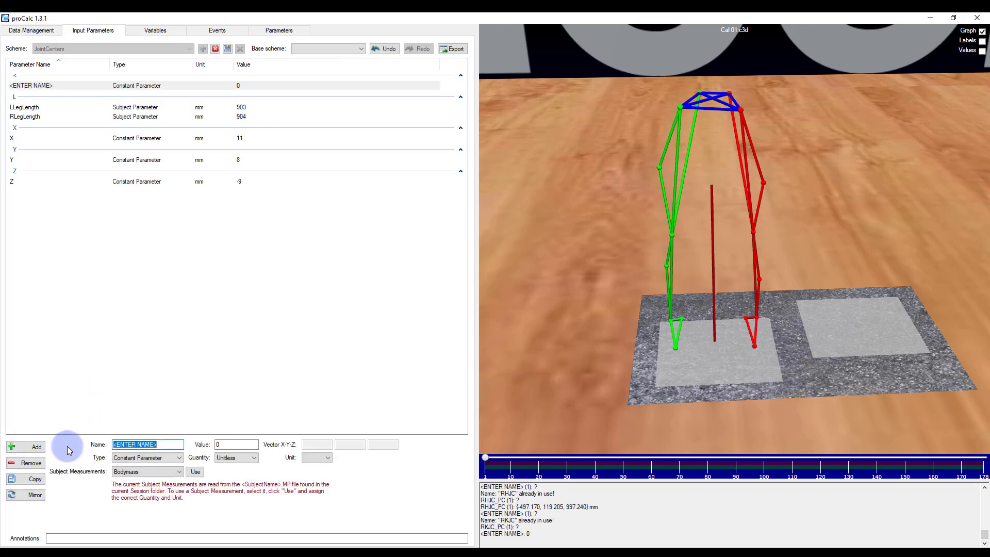
click(142, 472)
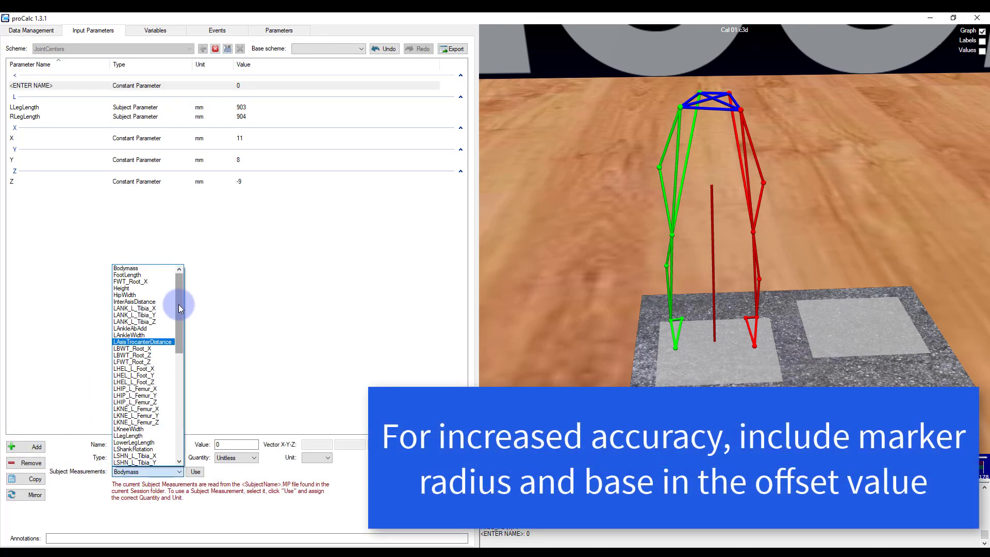
click(155, 428)
click(195, 471)
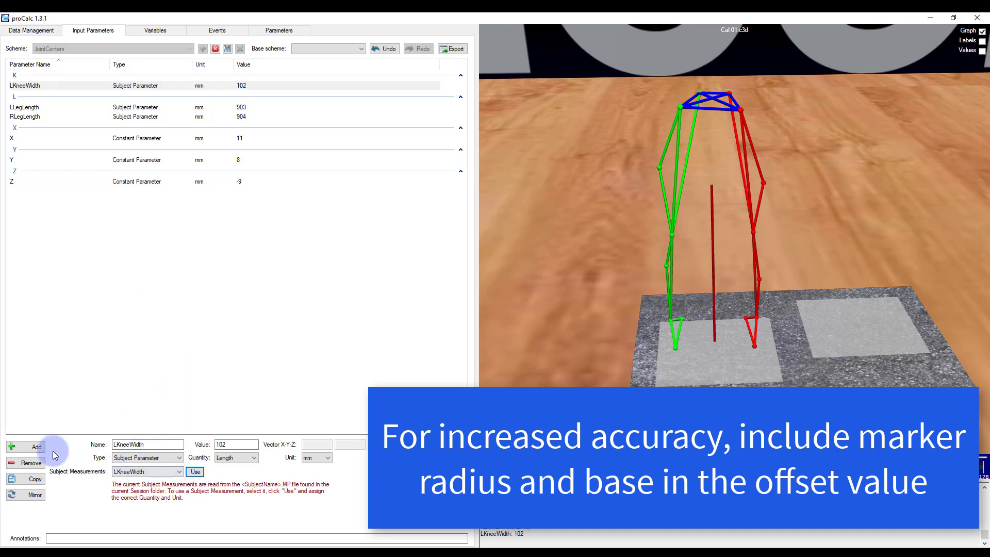
Add RKneeWidth (100 mm) as a second parameter and save the scheme.
click(38, 447)
click(150, 471)
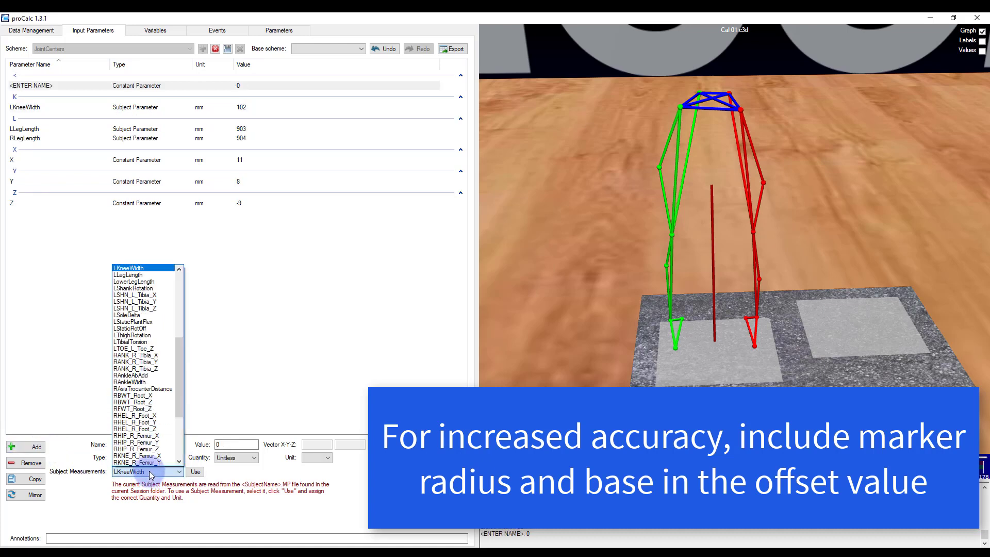
drag(180, 394, 179, 422)
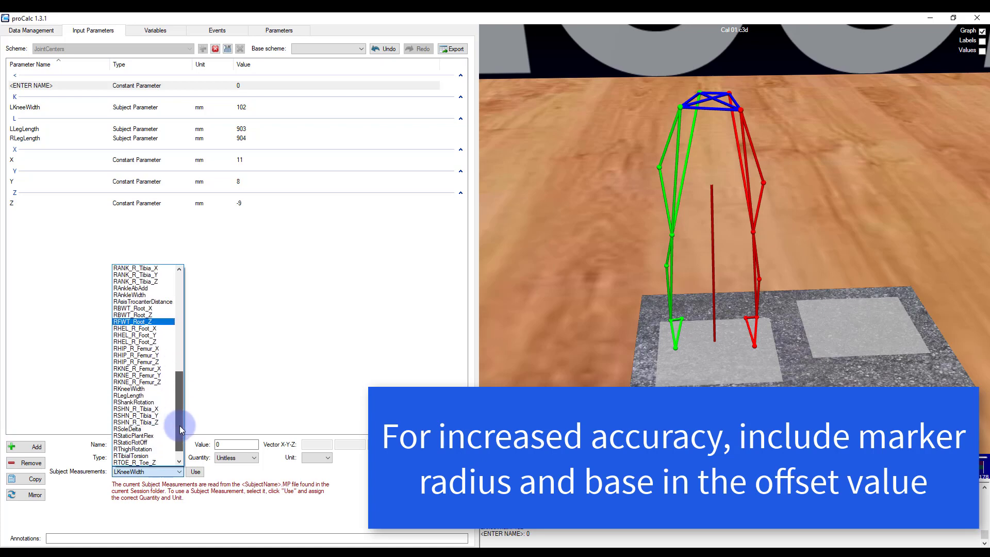
click(129, 389)
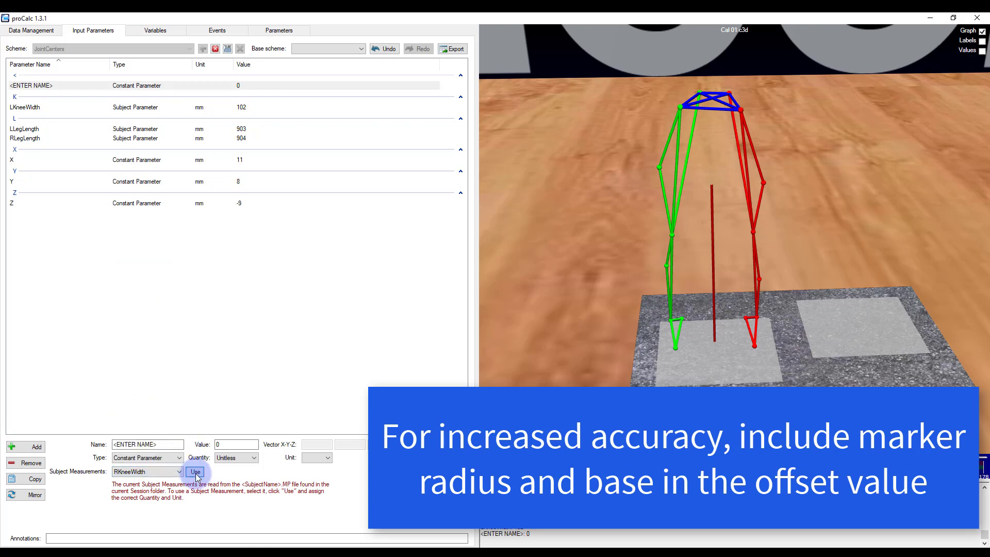
click(196, 471)
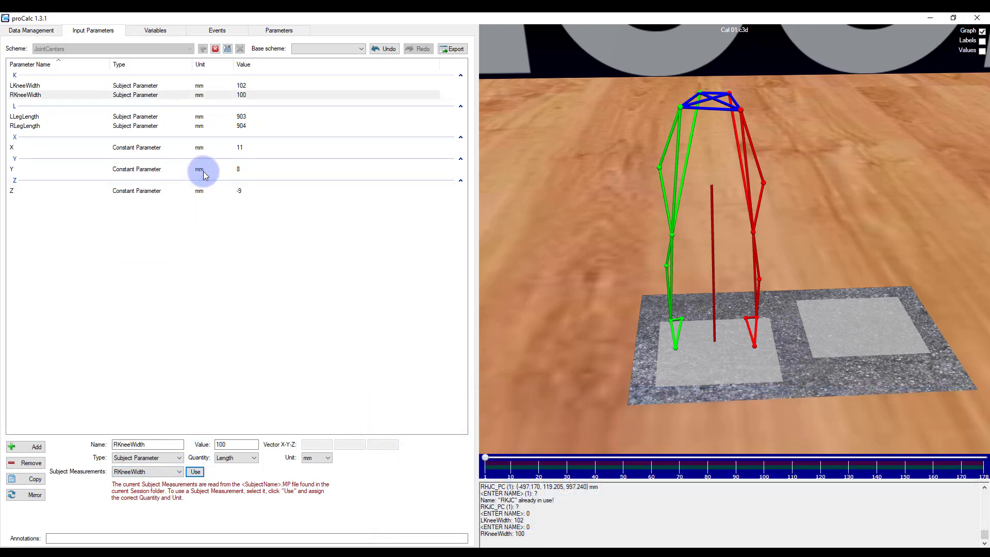
click(227, 48)
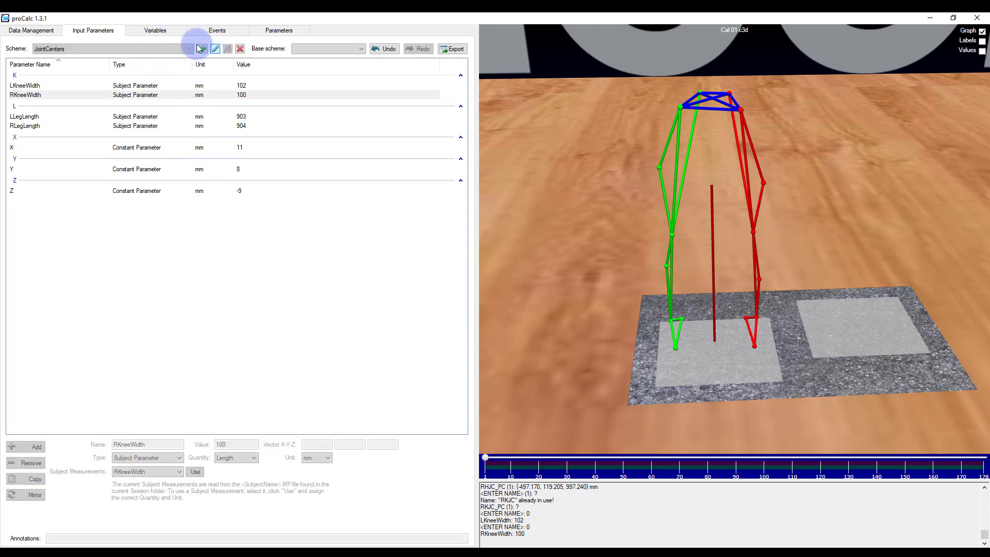
Give RKJC_PC the joint centre function with RKneeWidth ×0.5 as distance A.
click(165, 32)
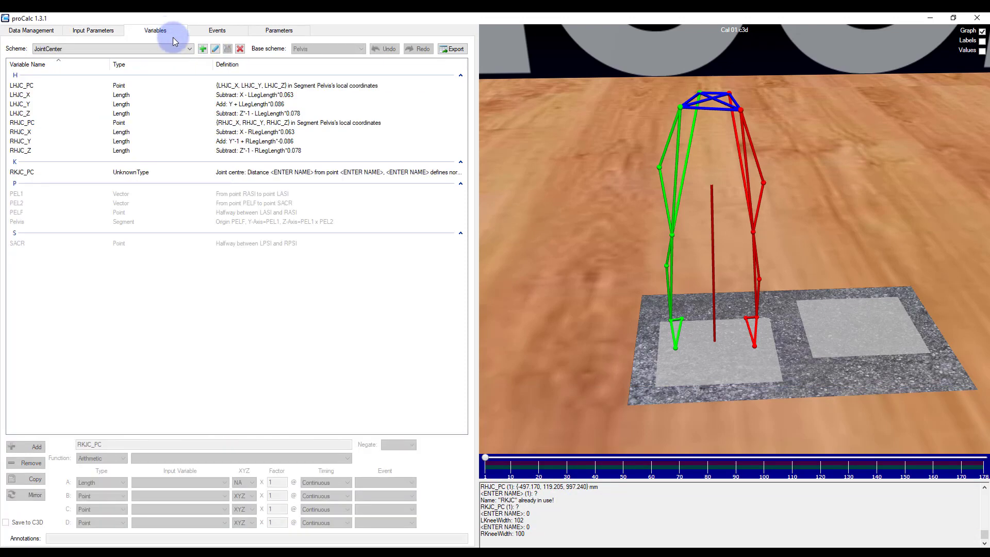
click(215, 50)
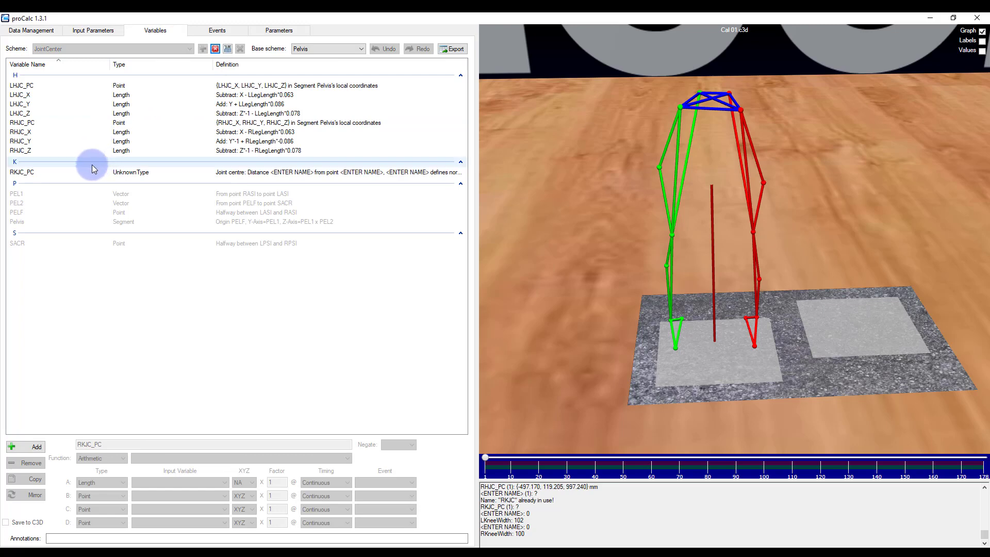
click(42, 175)
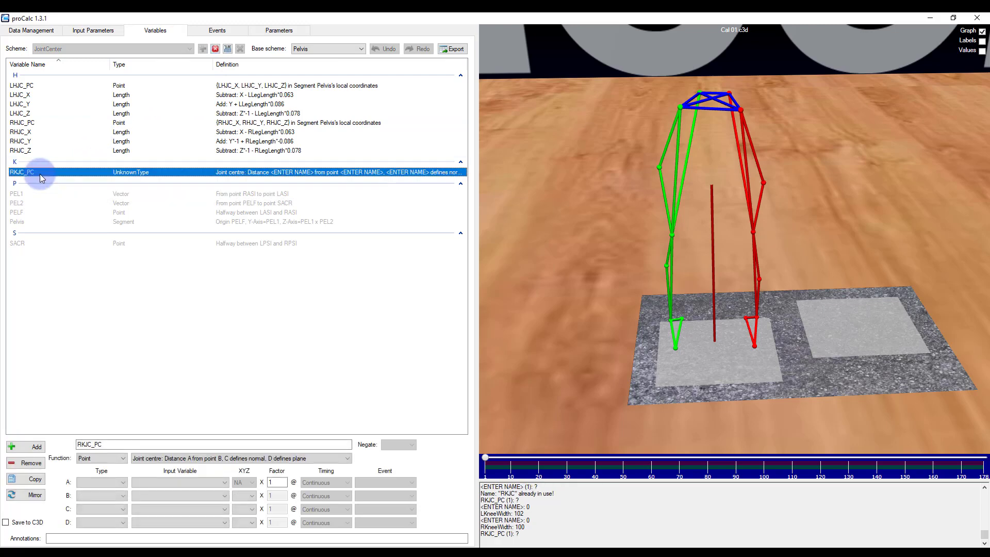
click(191, 462)
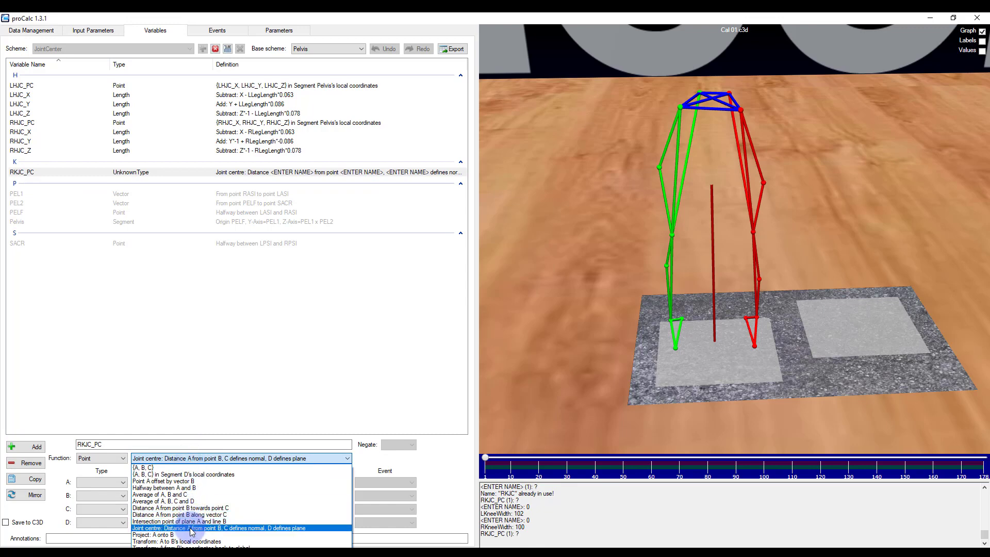
click(156, 524)
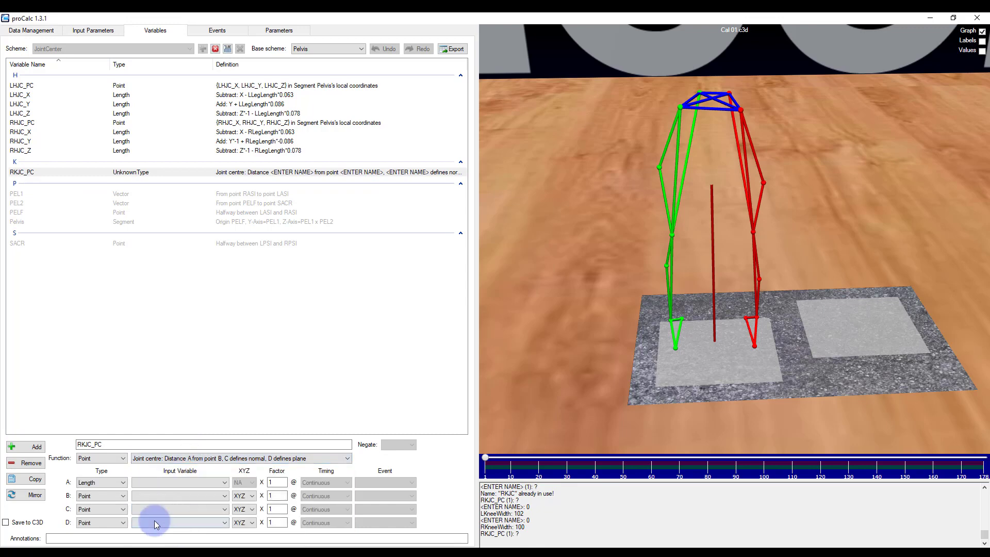
click(160, 486)
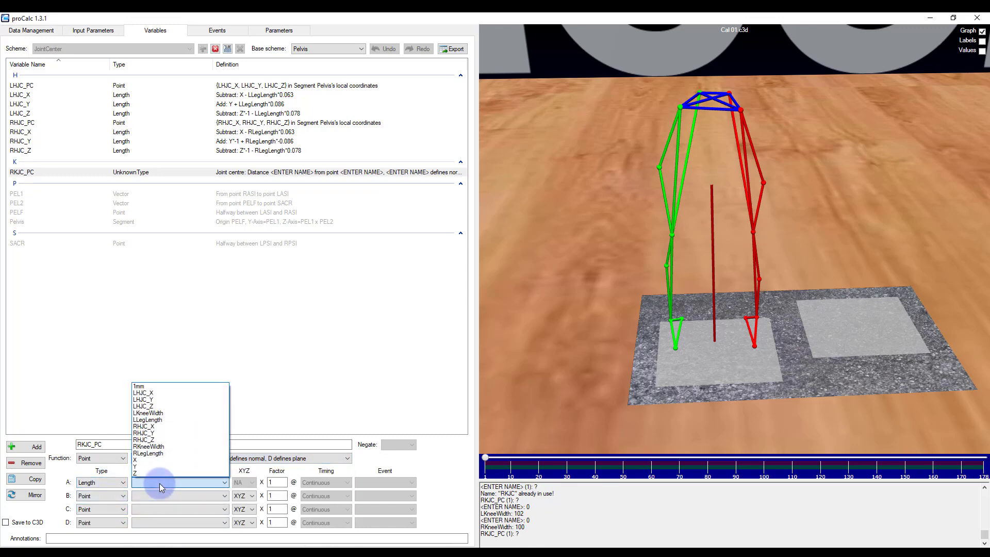
click(163, 447)
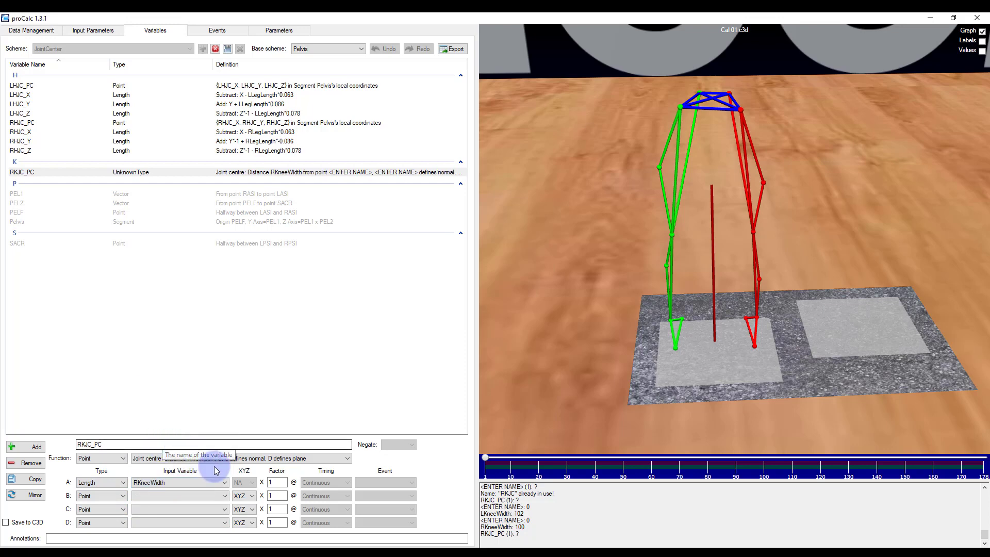
double_click(265, 483)
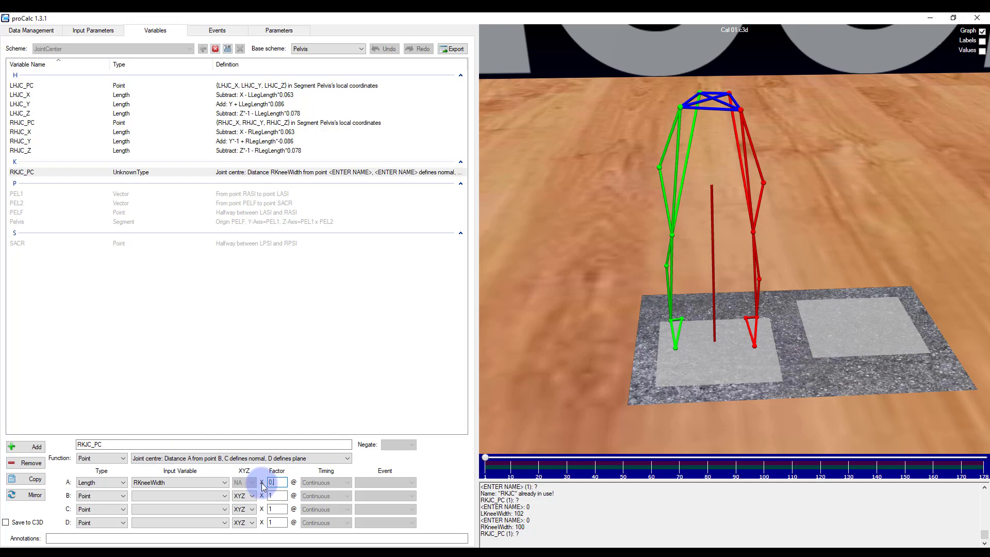
Set RKJC_PC's point B to RKNE, C to RHJC_PC and D to RTHI.
click(178, 494)
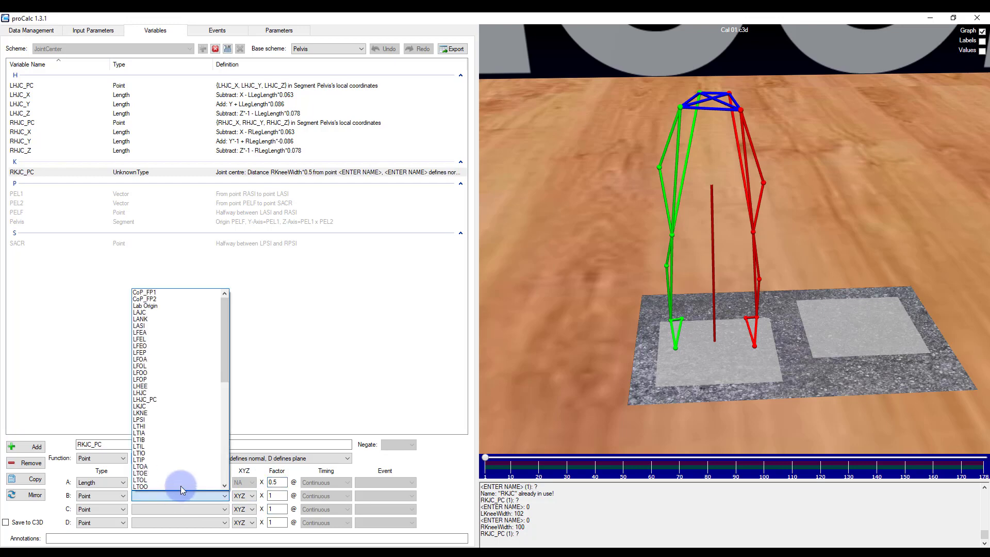
drag(223, 369, 217, 478)
click(138, 401)
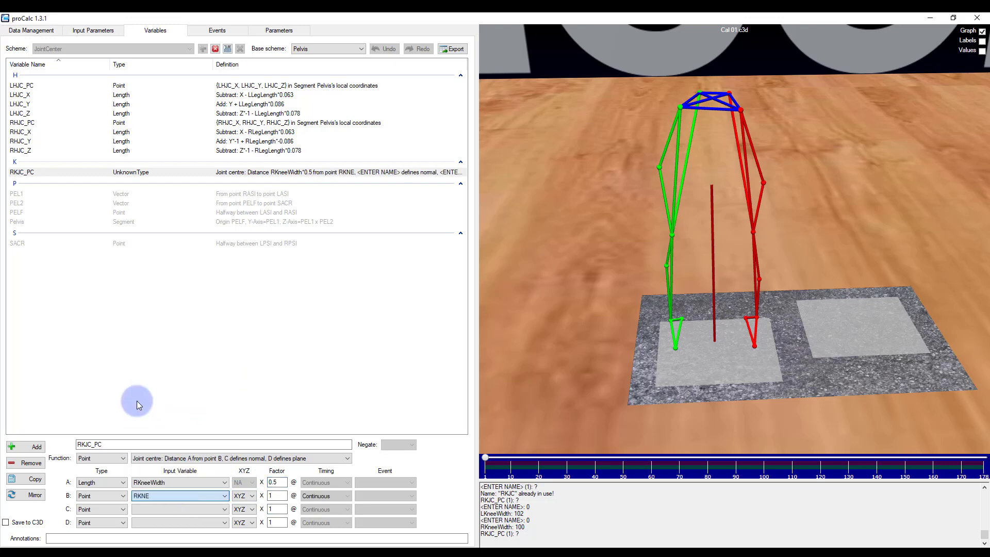
click(152, 509)
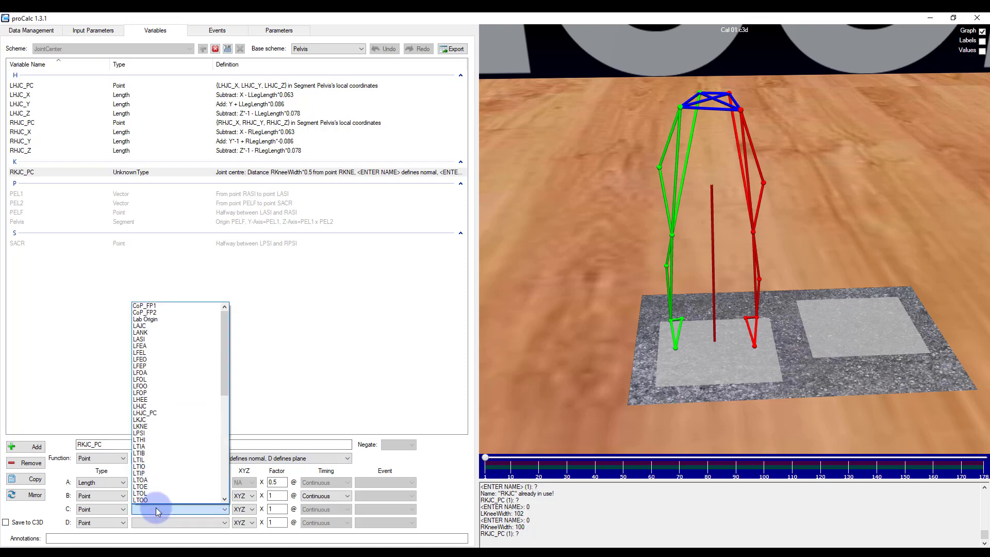
drag(226, 376, 223, 454)
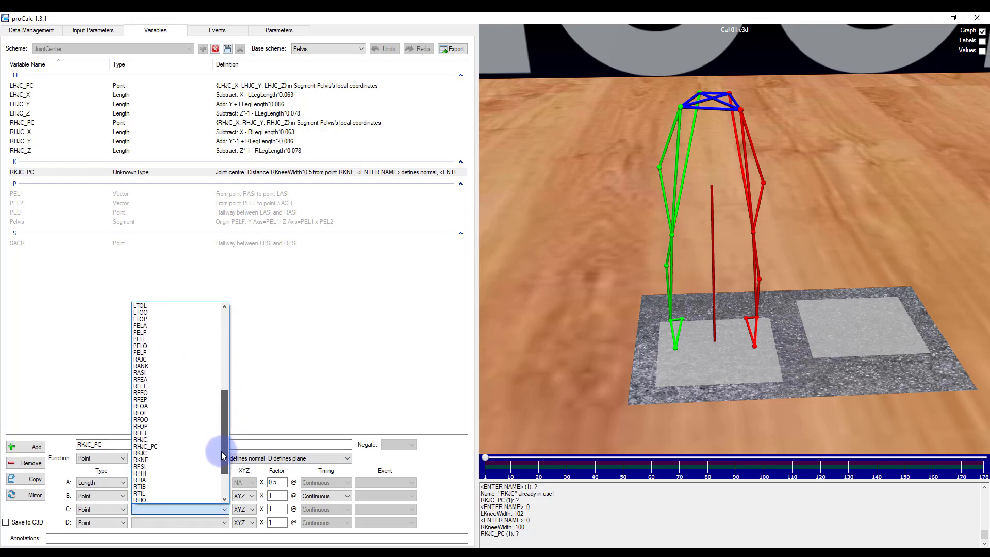
click(167, 448)
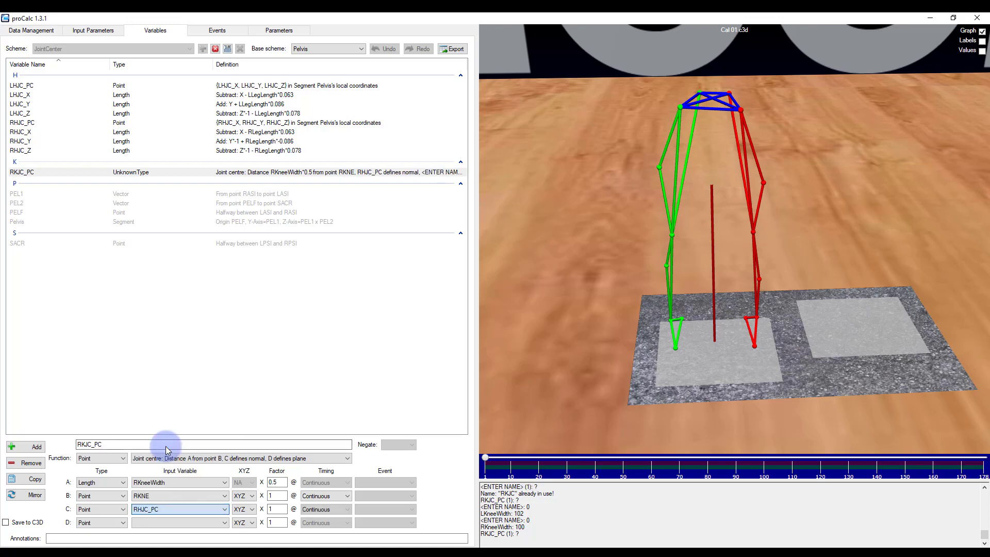
click(149, 523)
drag(227, 394, 208, 495)
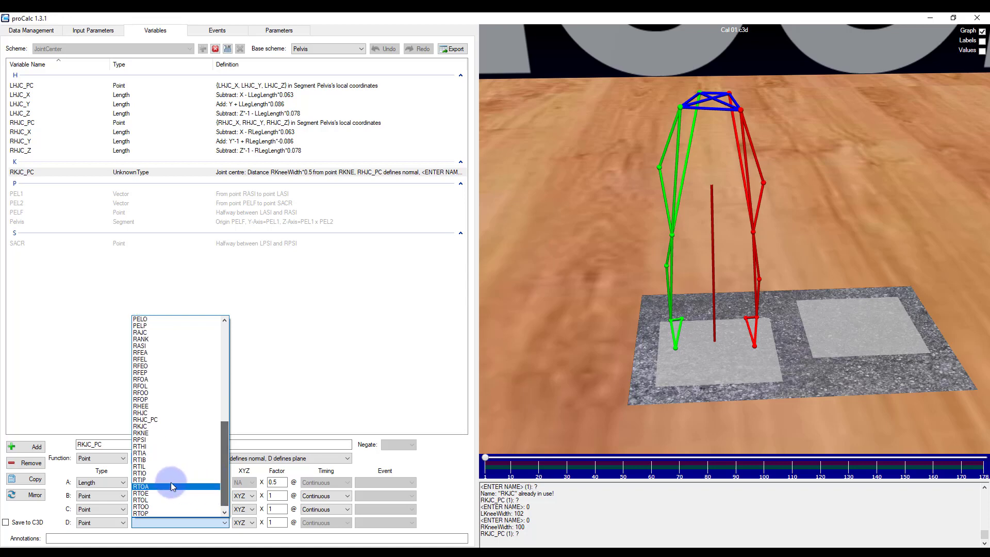
click(154, 447)
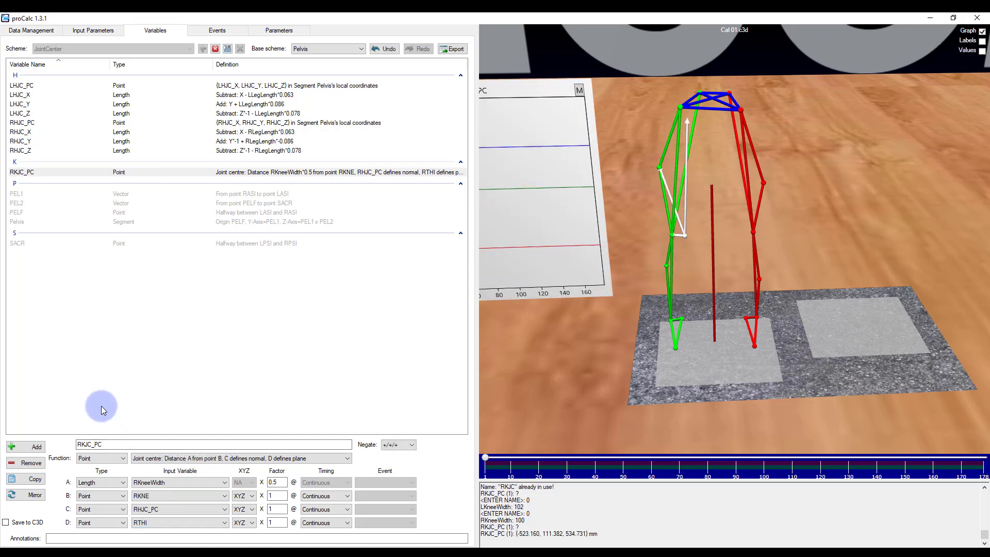
Store RKJC_PC and mirror it to create the left knee centre LKJC_PC.
click(43, 443)
click(37, 491)
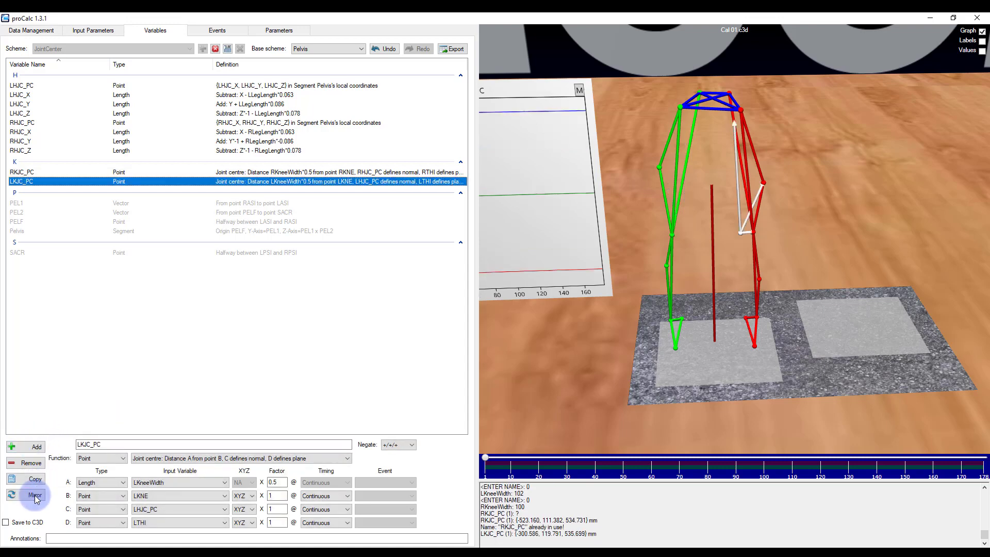
click(75, 459)
click(123, 395)
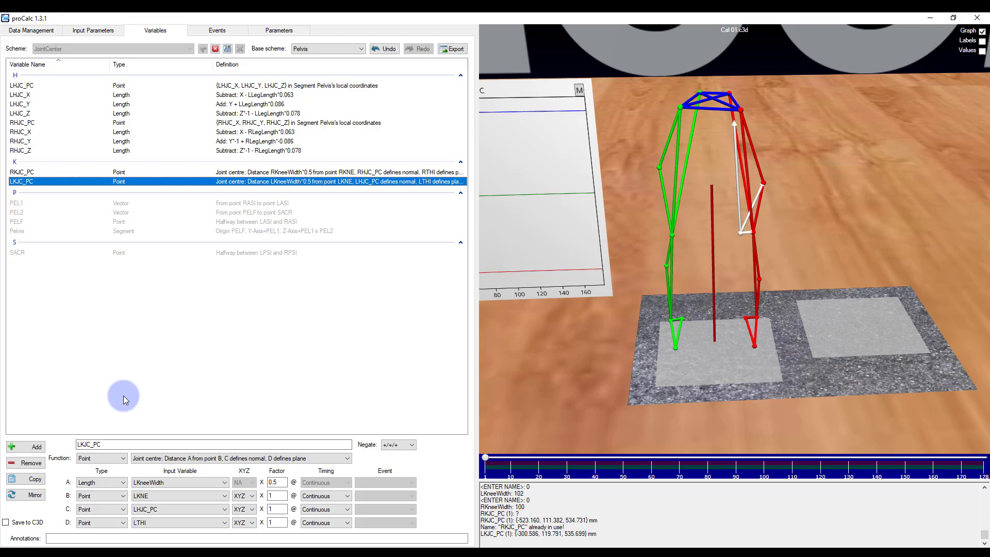